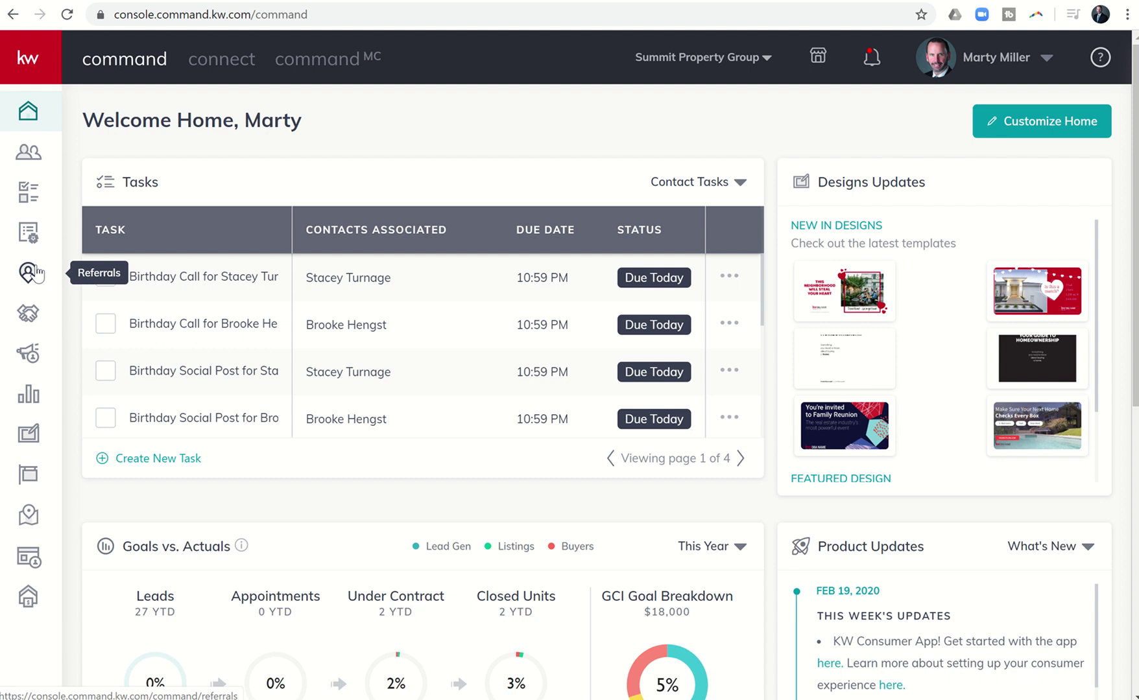
# - Open the Referrals map and expand the Production map-layer dropdown
pyautogui.click(37, 274)
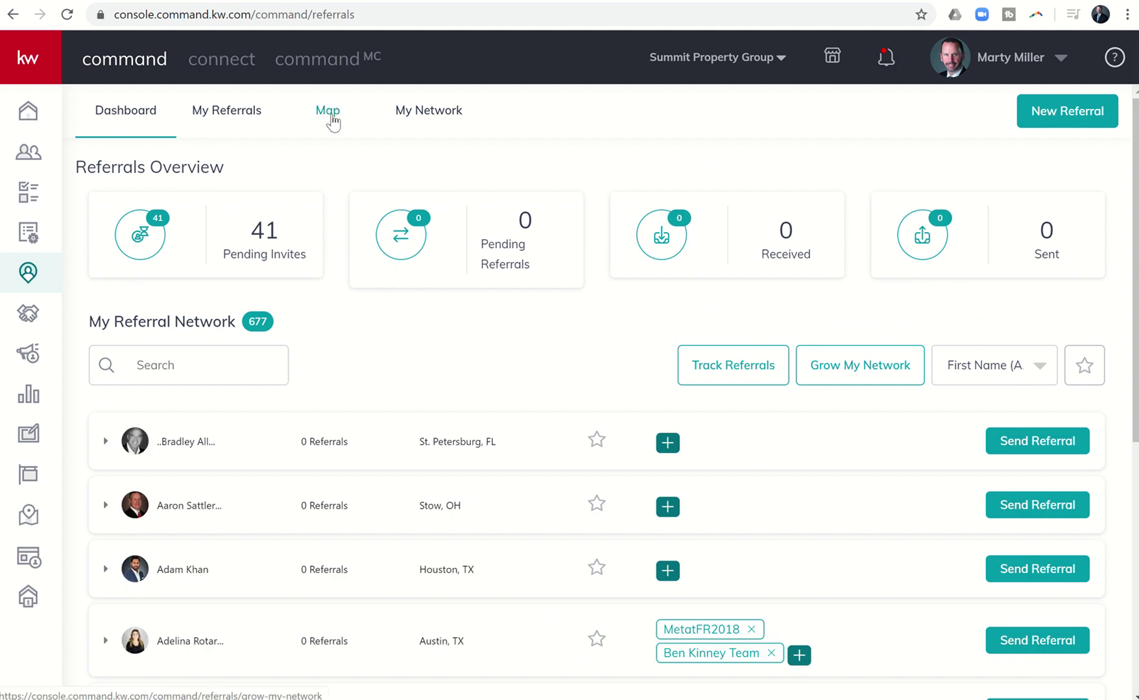
pyautogui.click(330, 114)
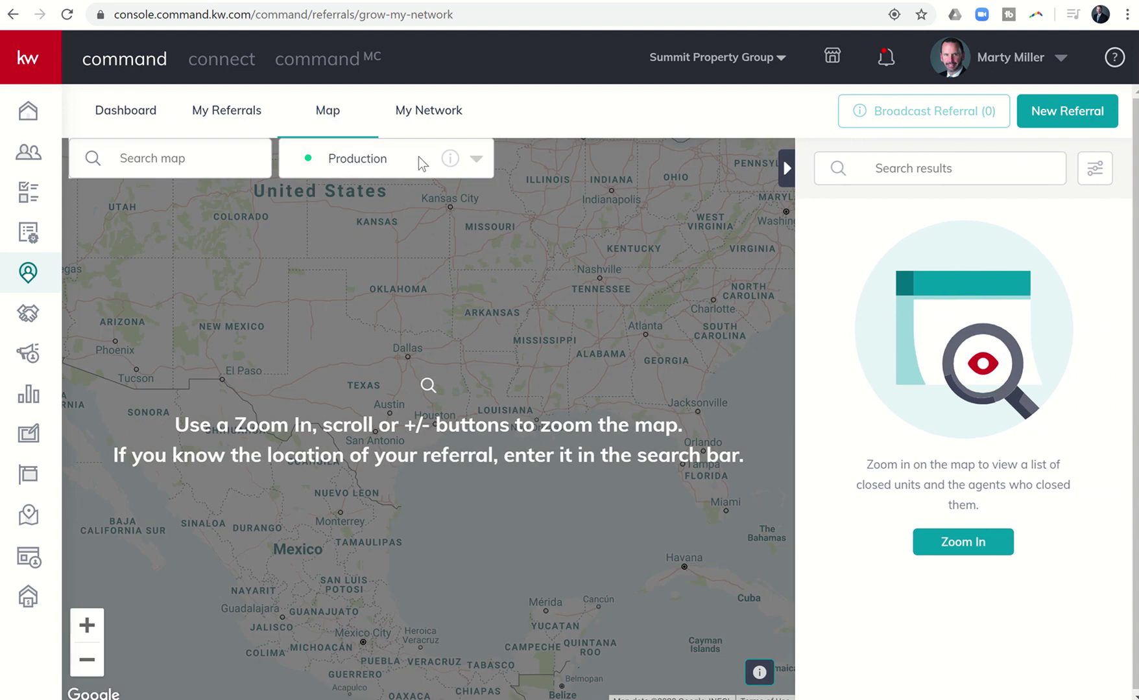
pyautogui.click(480, 163)
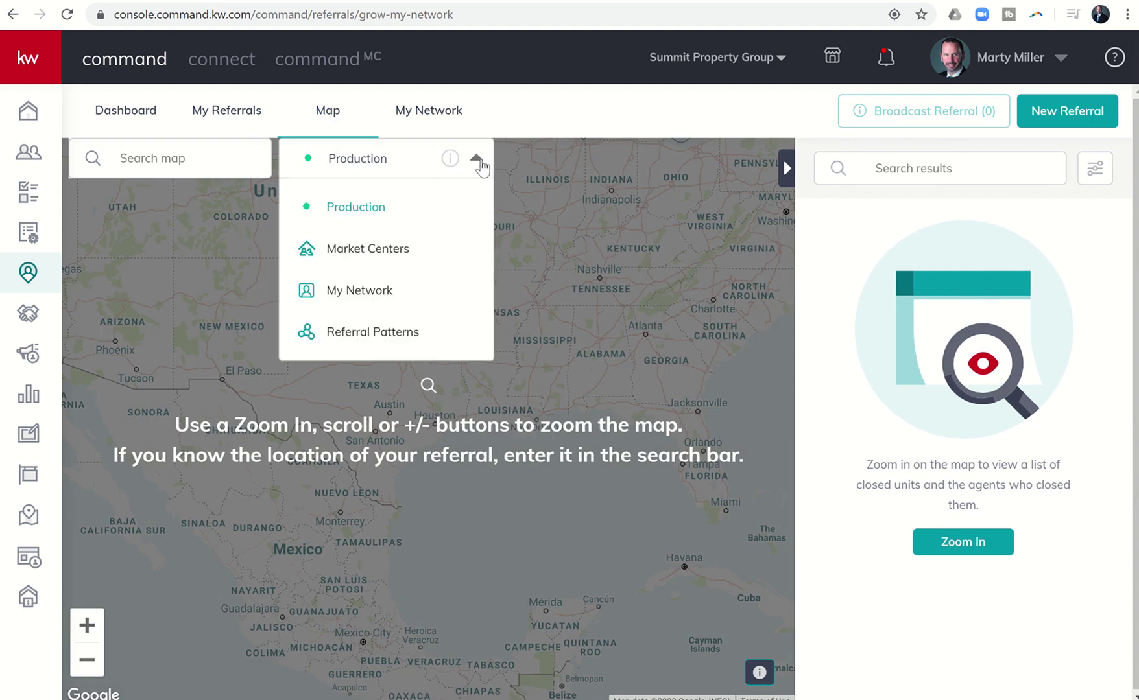
# - Switch to the Referral Patterns layer and review Houston, TX's top 20 of 303 city-to-city routes
pyautogui.click(370, 333)
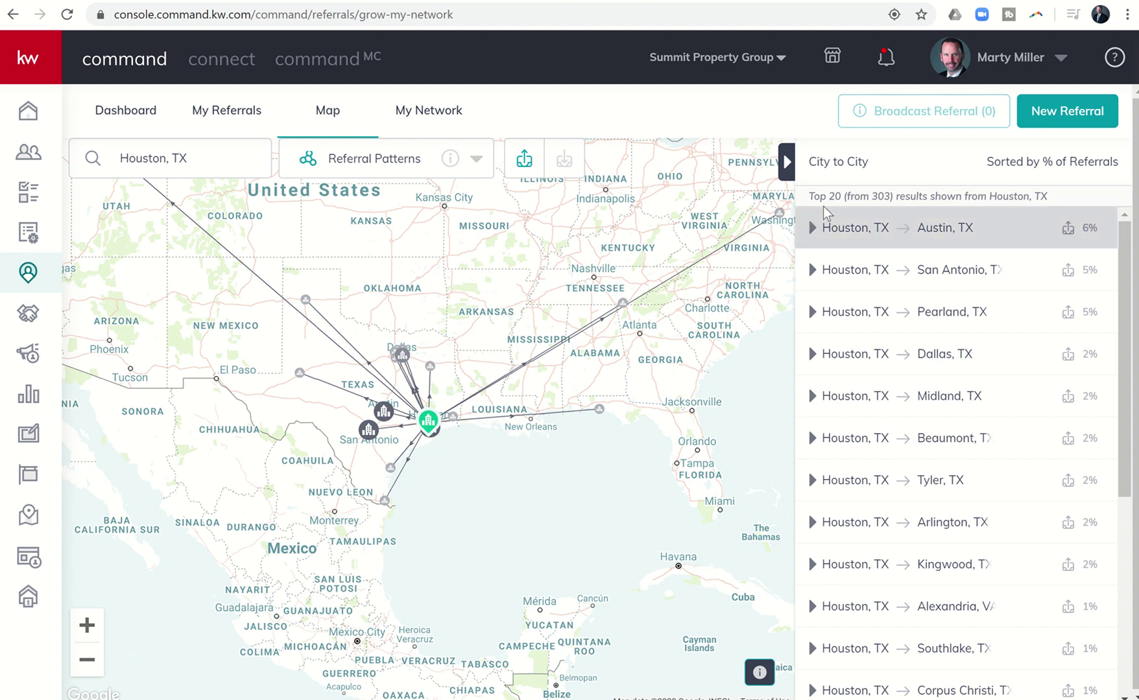
pyautogui.moveTo(849, 222)
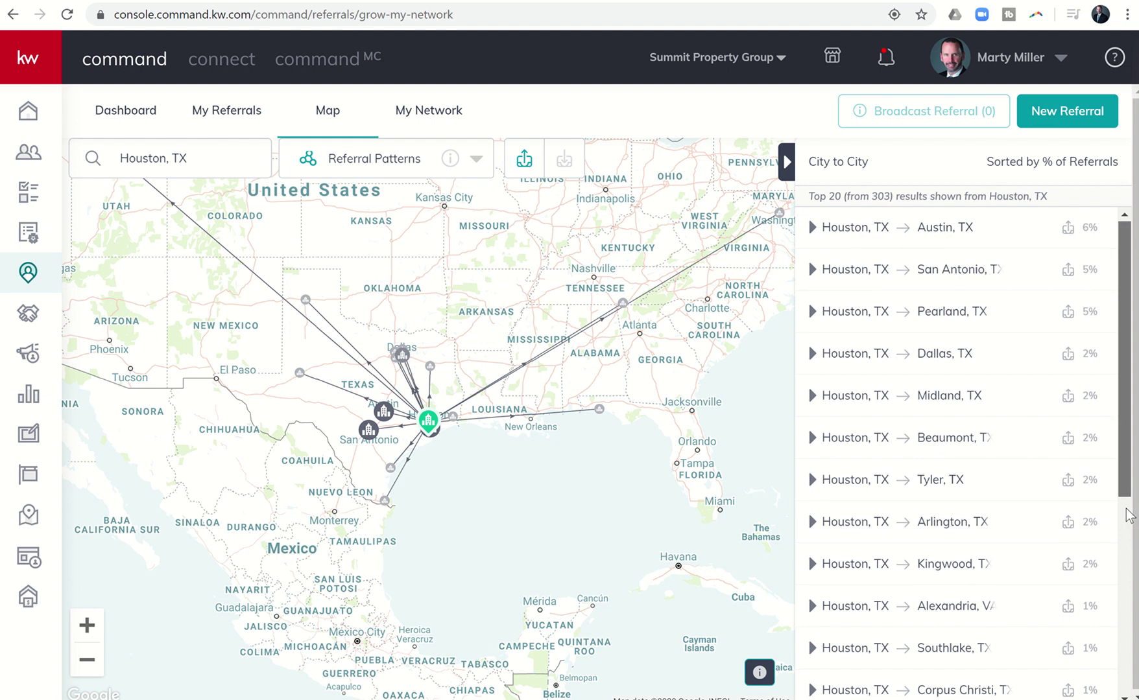
pyautogui.moveTo(1128, 490); pyautogui.dragTo(1126, 695)
pyautogui.scroll(5, 1082, 499)
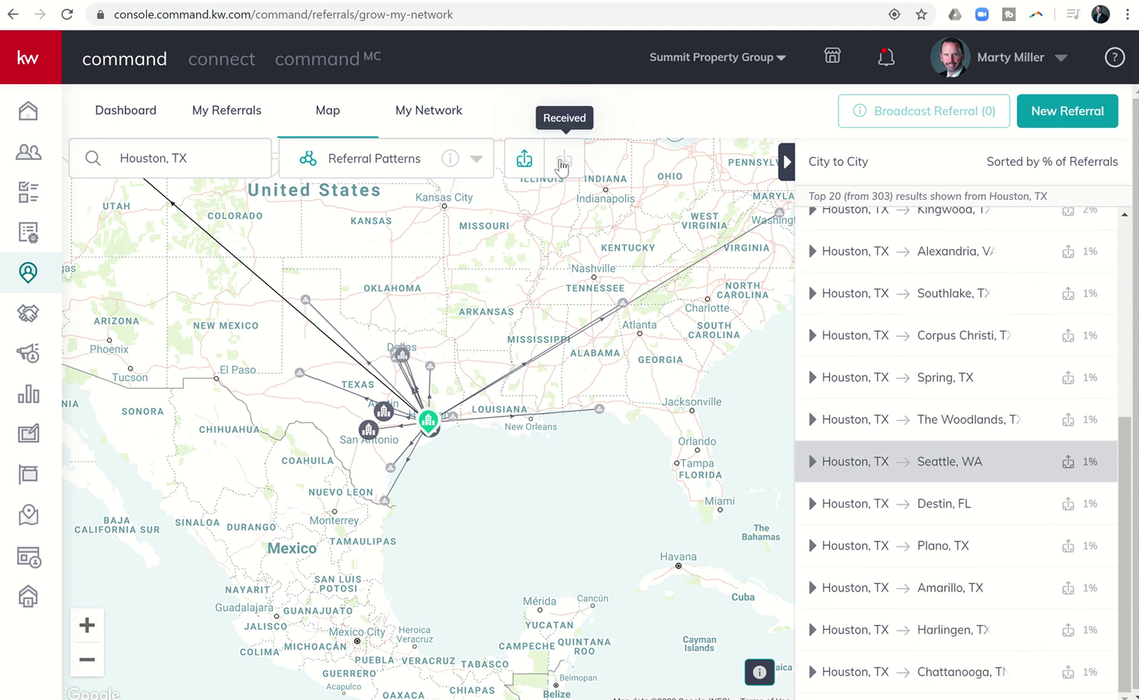
# - Toggle to Received referrals for Houston, TX, led by Pearland at 11% and Austin at 6%
pyautogui.click(562, 162)
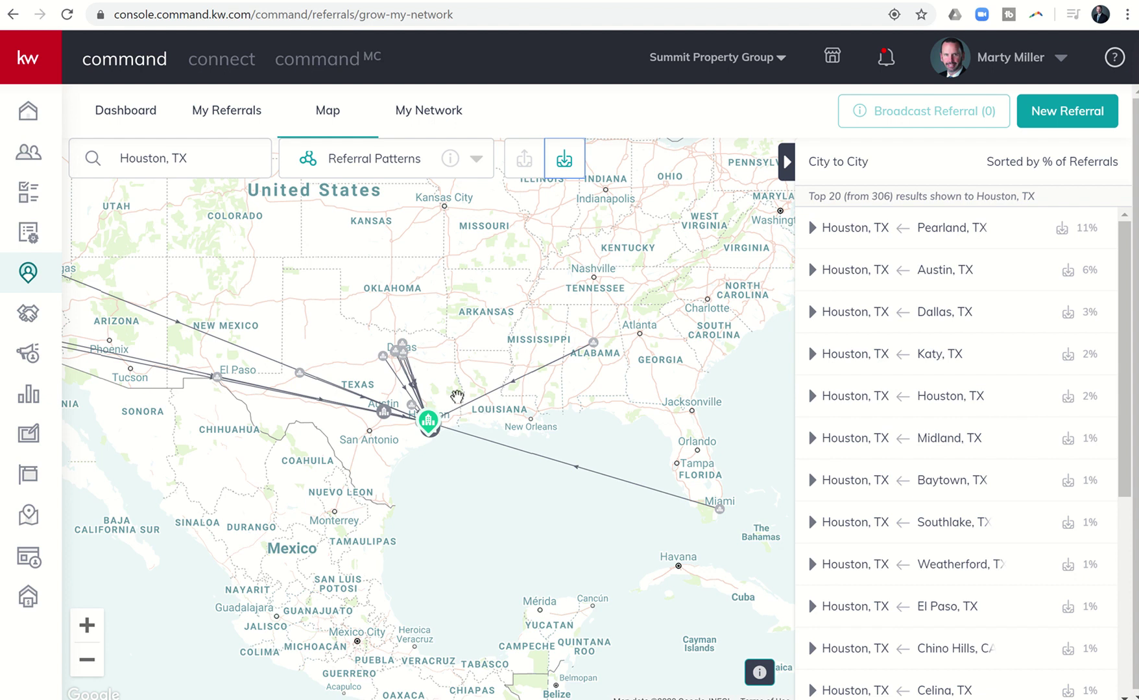
pyautogui.moveTo(887, 235)
# - Switch the map to the Production layer and go to Pearland, TX
pyautogui.click(392, 165)
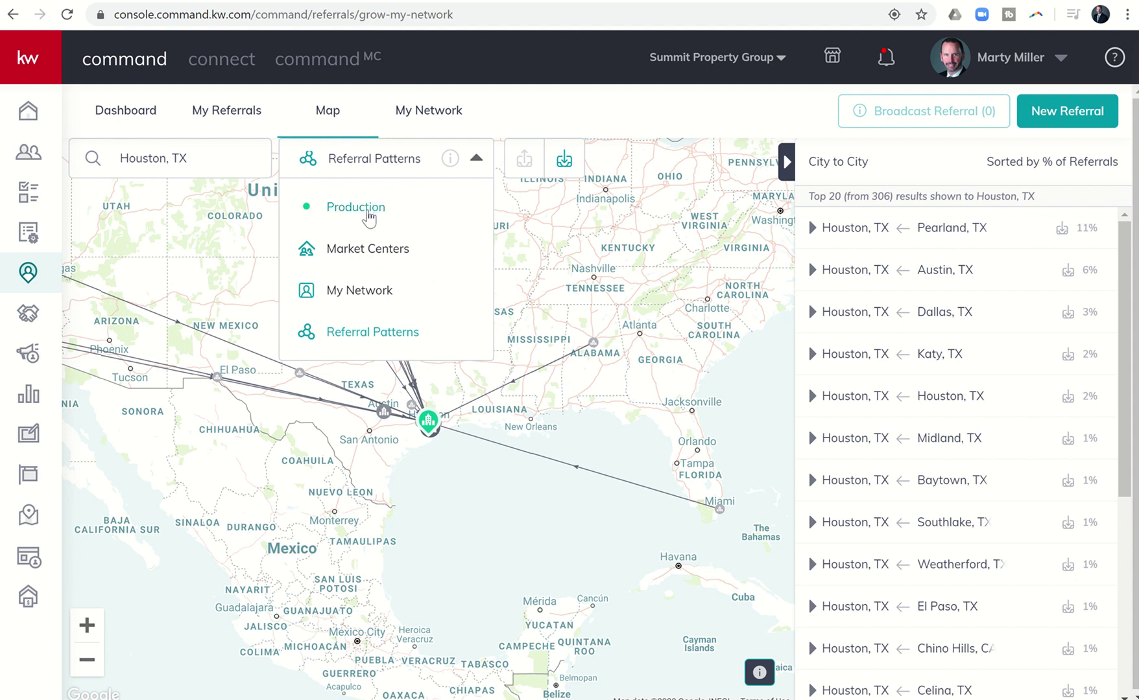
pyautogui.click(374, 214)
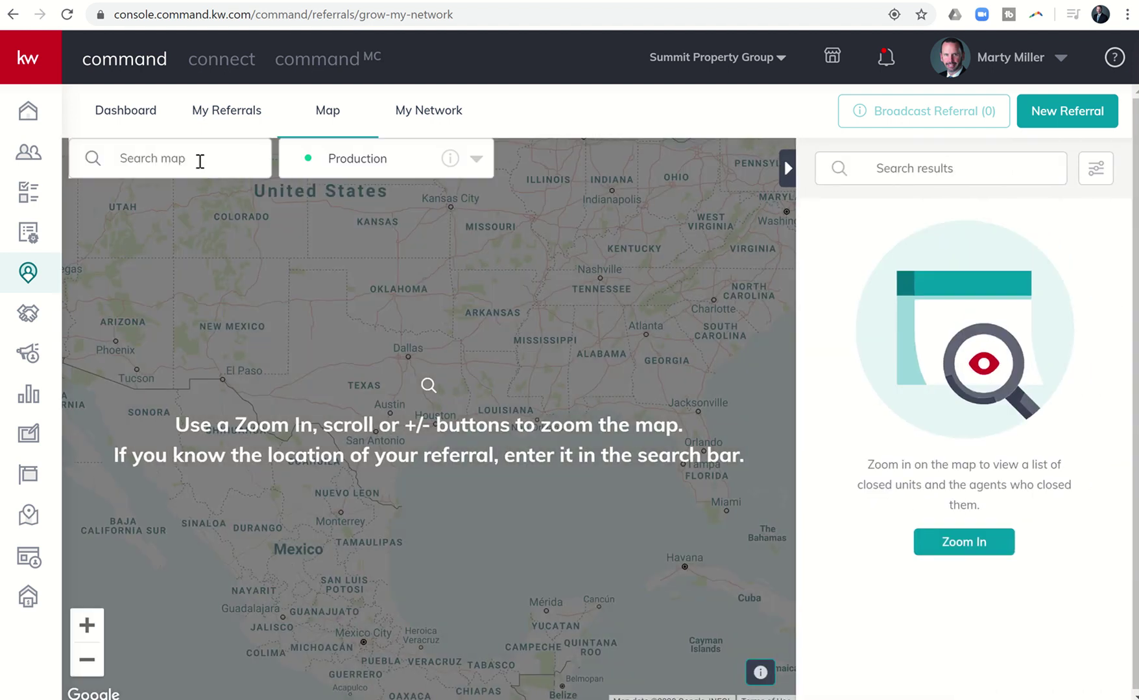
pyautogui.click(199, 159)
pyautogui.write('Pearland')
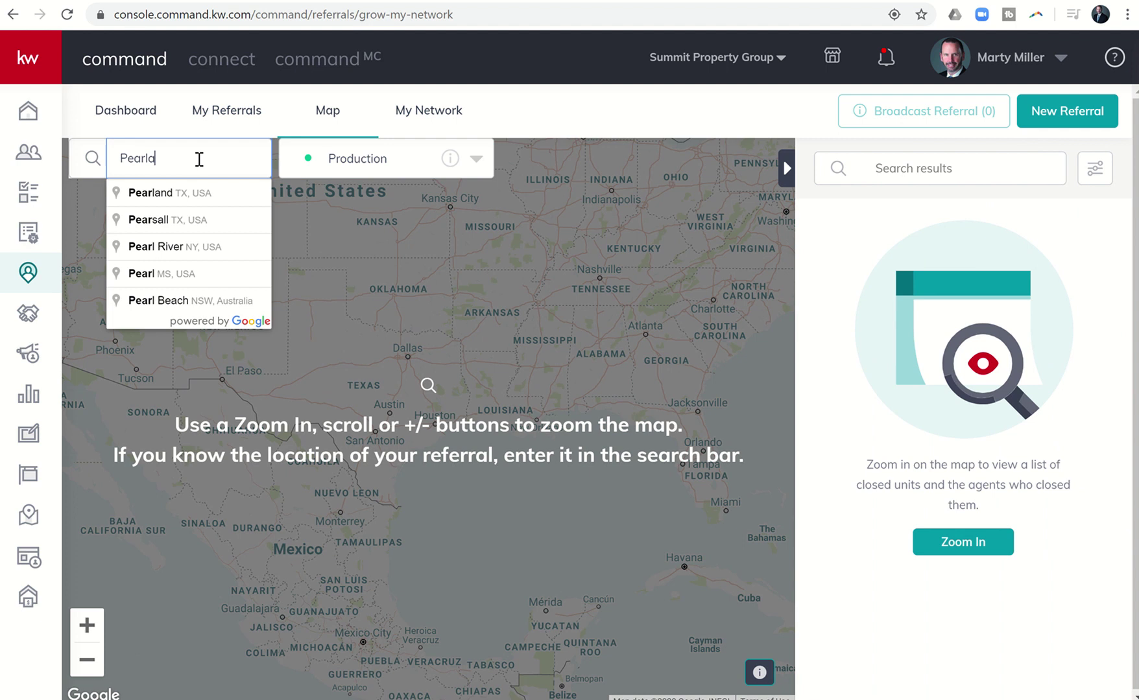
pyautogui.click(194, 193)
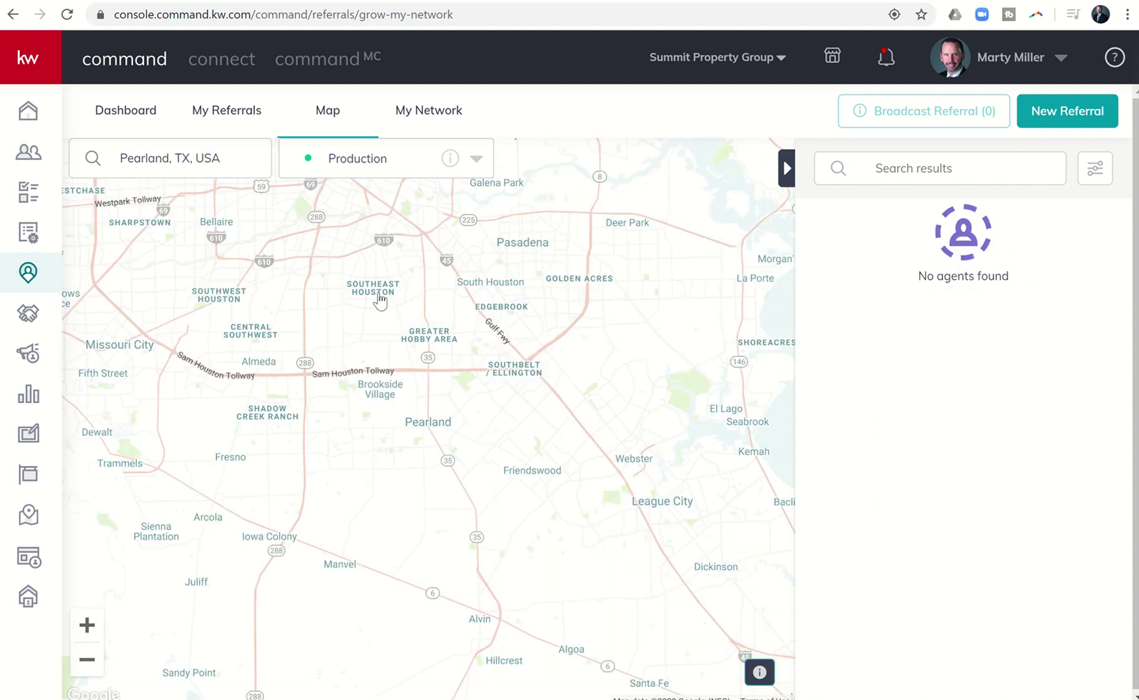
# - Zoom the map in around Pearland, listing its 114 producing agents
pyautogui.moveTo(441, 166)
pyautogui.click(87, 625)
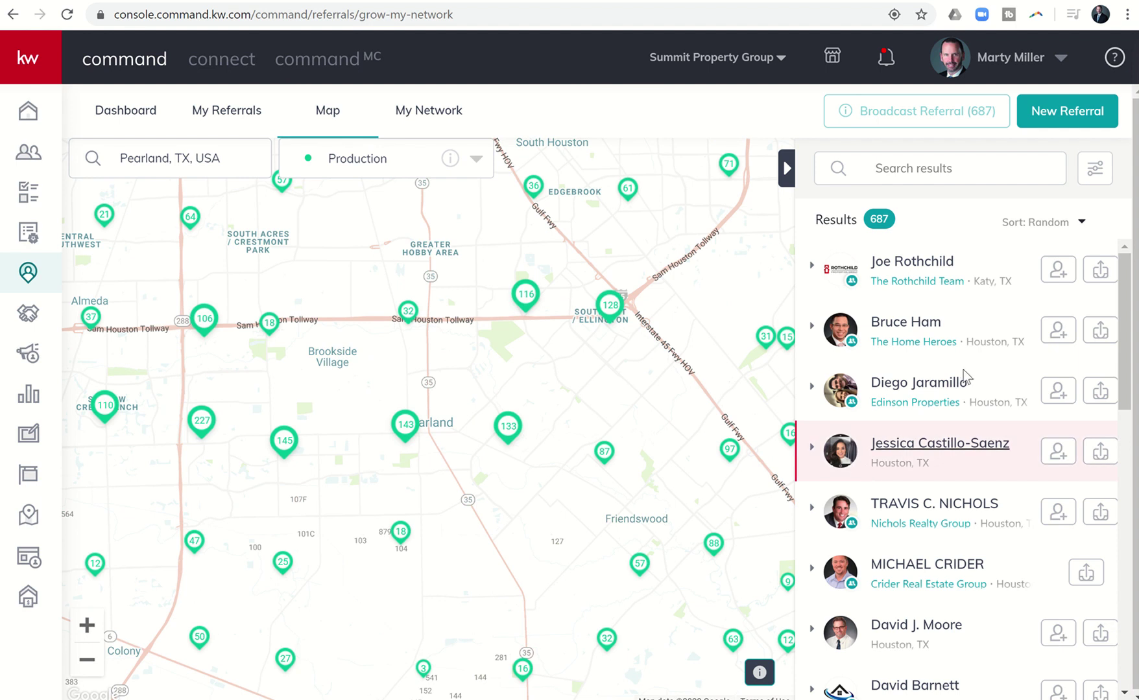
pyautogui.scroll(-1, 962, 377)
pyautogui.scroll(-5, 960, 375)
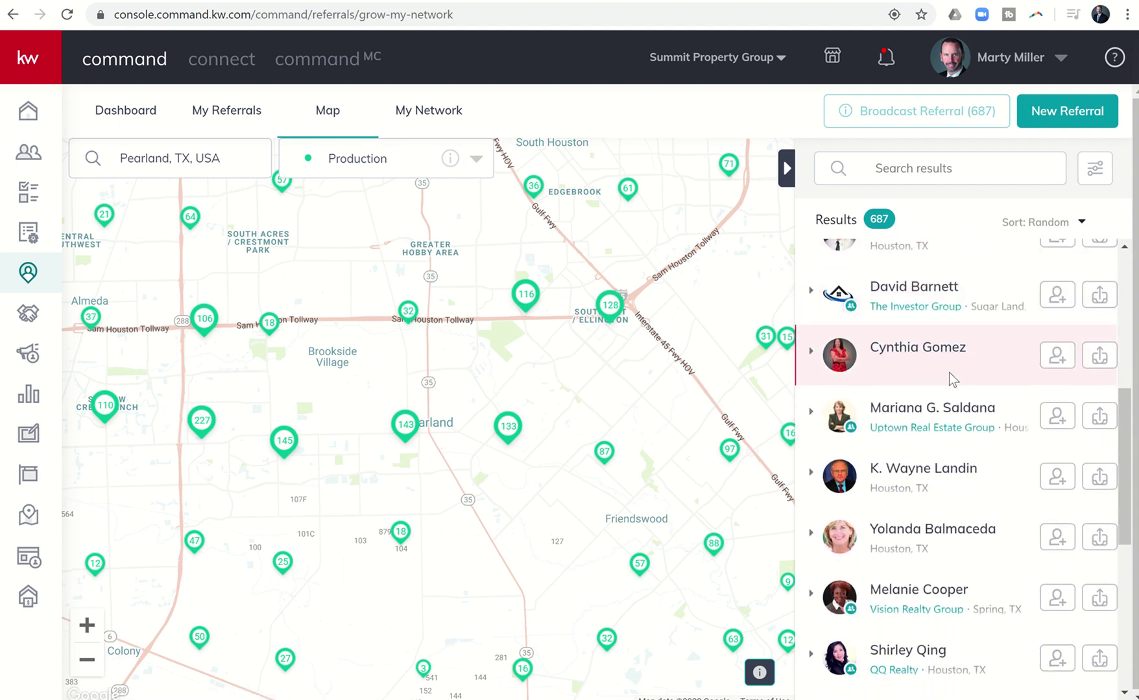
pyautogui.click(87, 626)
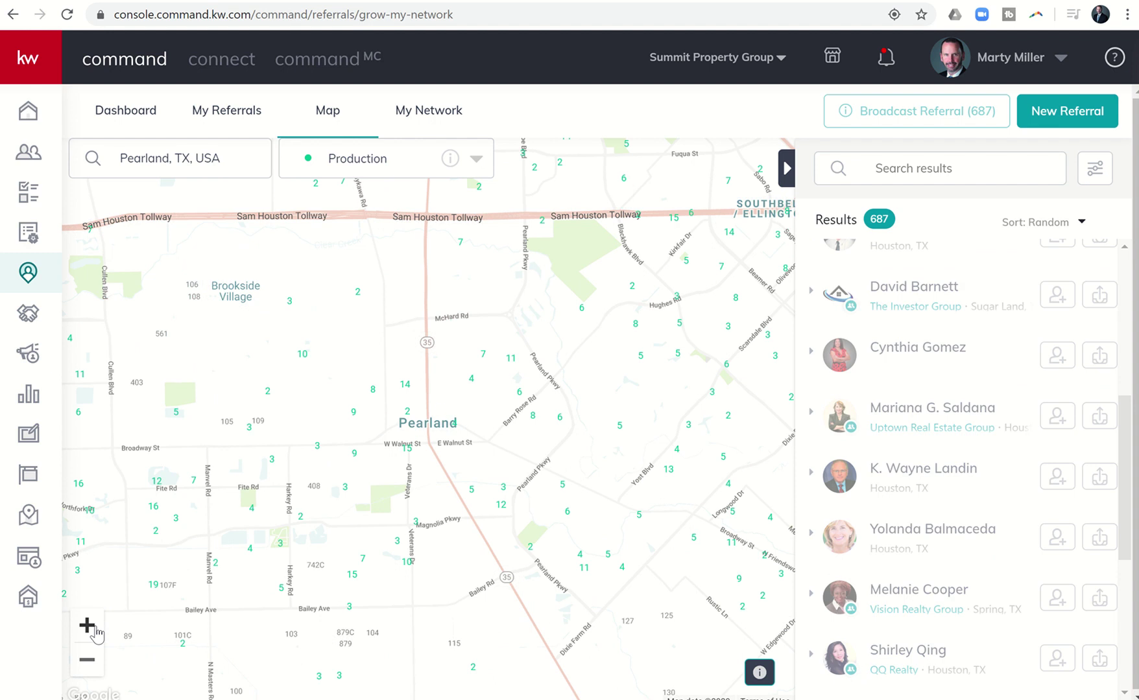
pyautogui.click(87, 625)
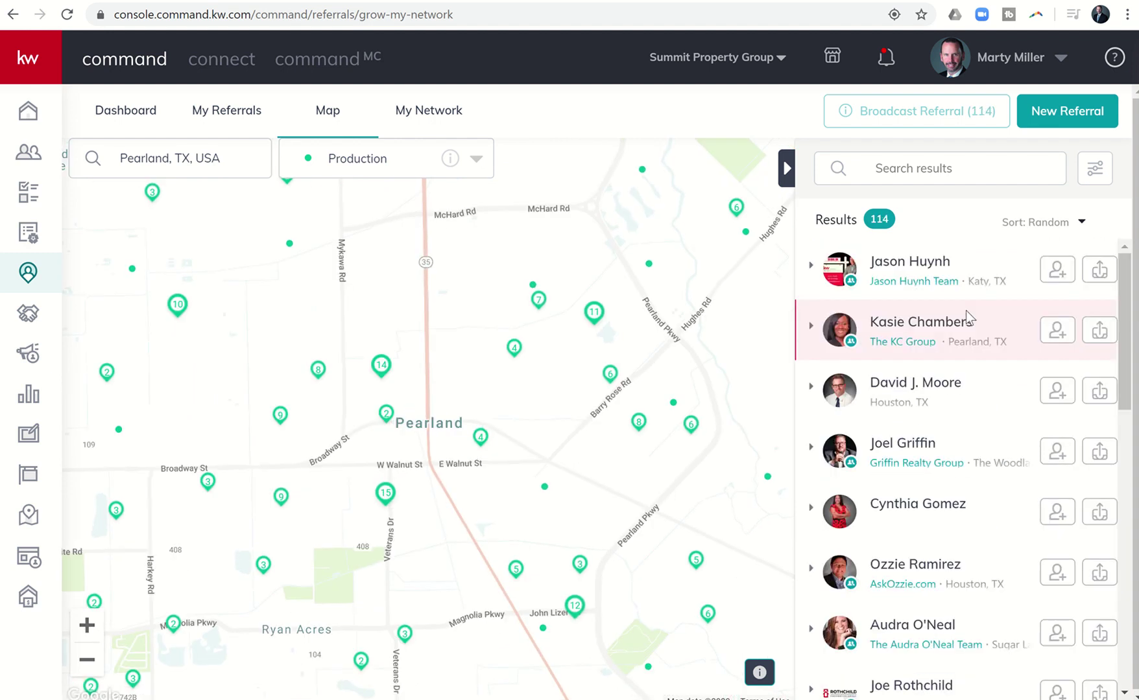
pyautogui.scroll(-2, 901, 382)
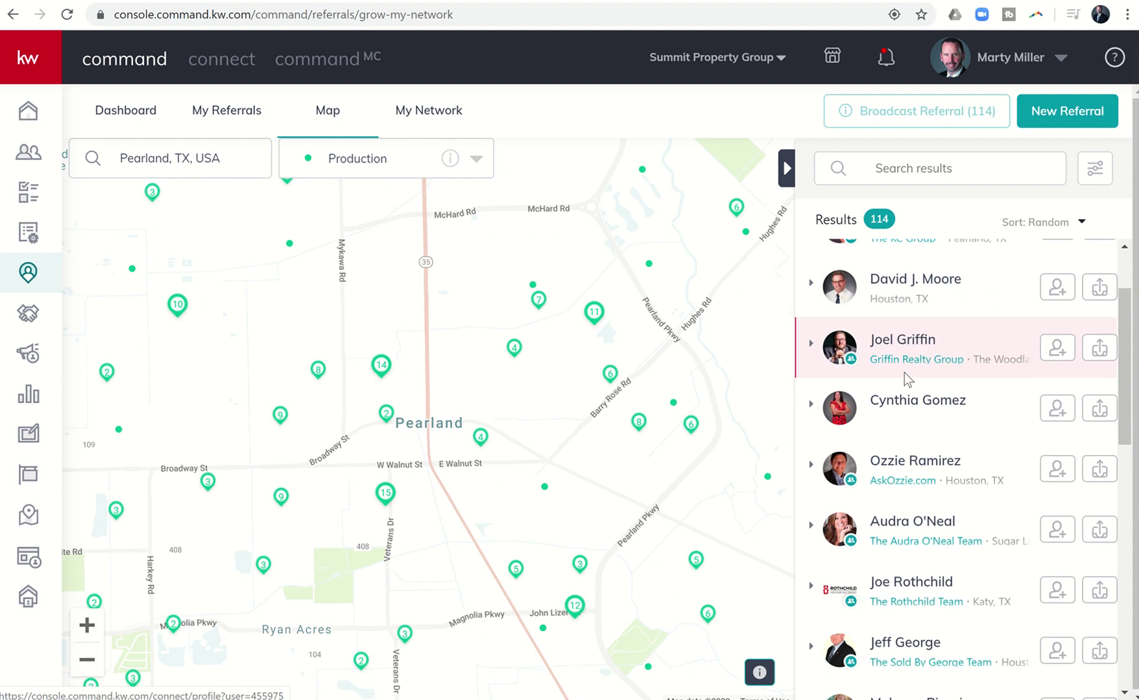
pyautogui.scroll(-6, 906, 380)
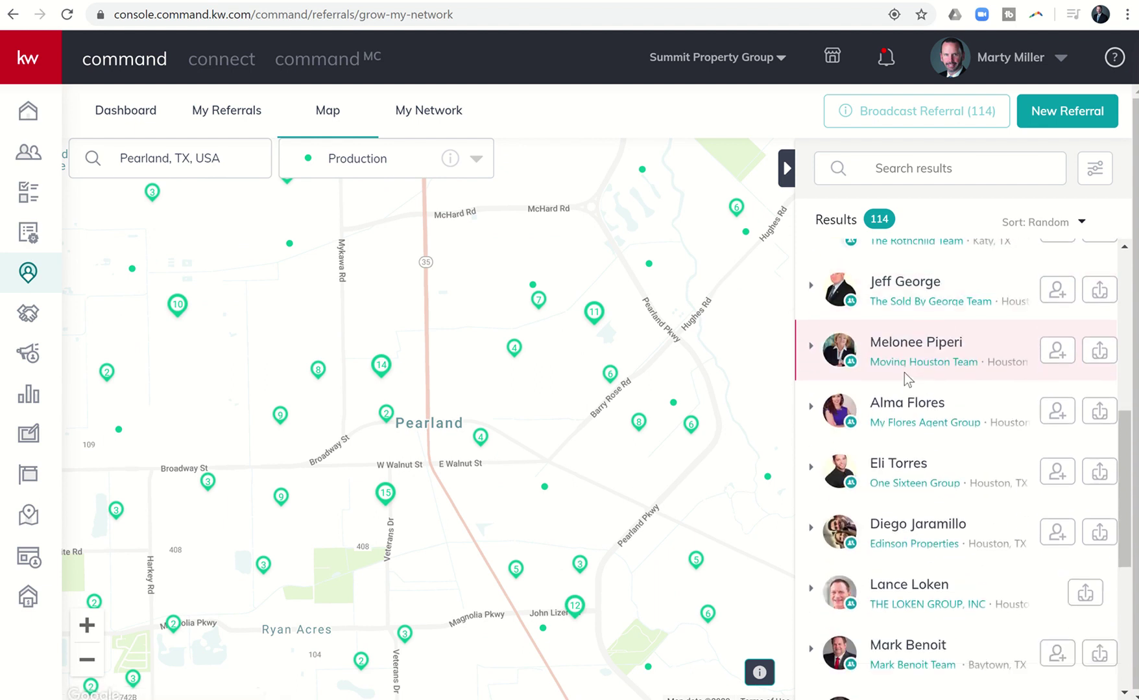
pyautogui.scroll(-3, 905, 379)
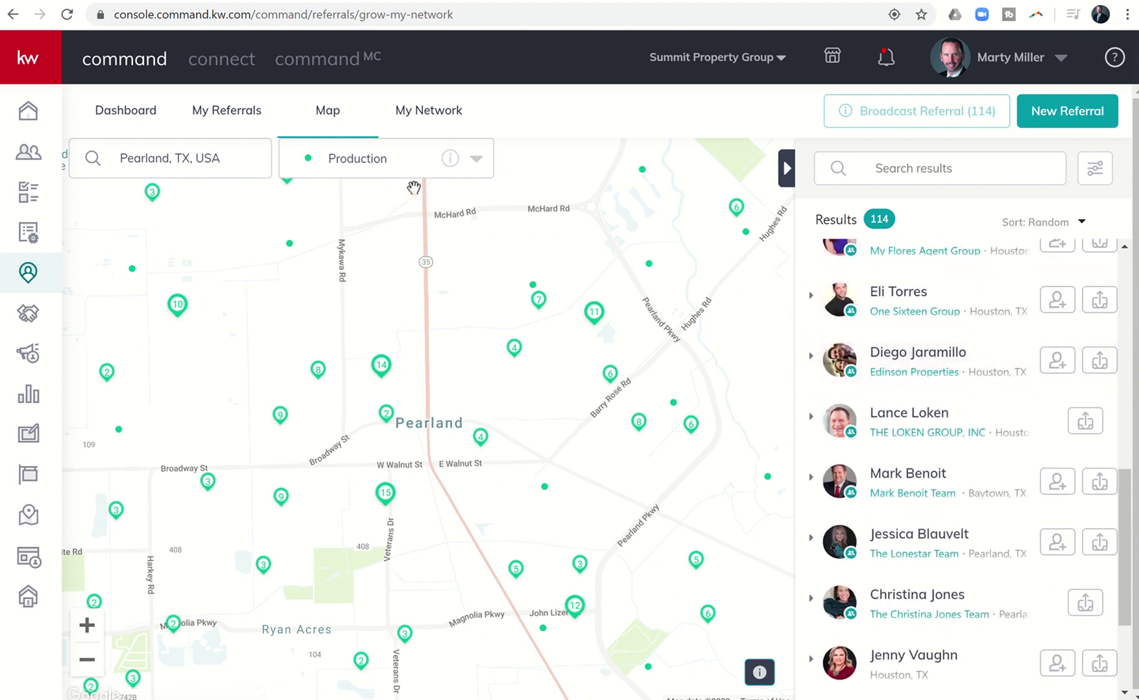
pyautogui.click(424, 164)
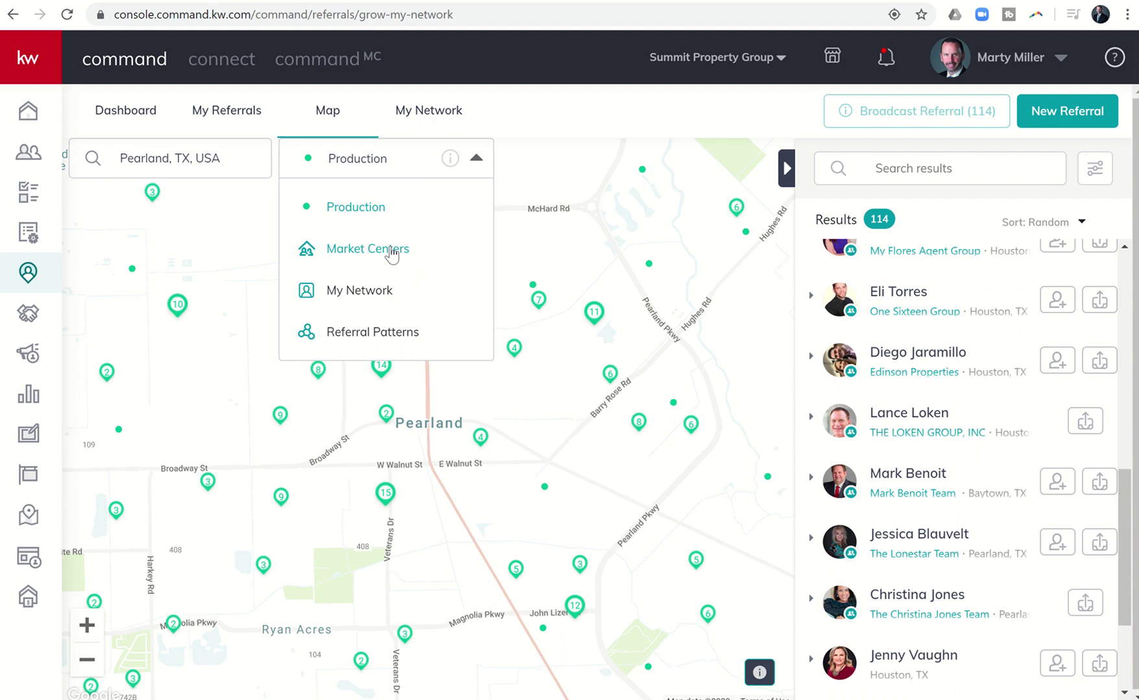
# - Switch the map to the Market Centers layer
pyautogui.click(367, 249)
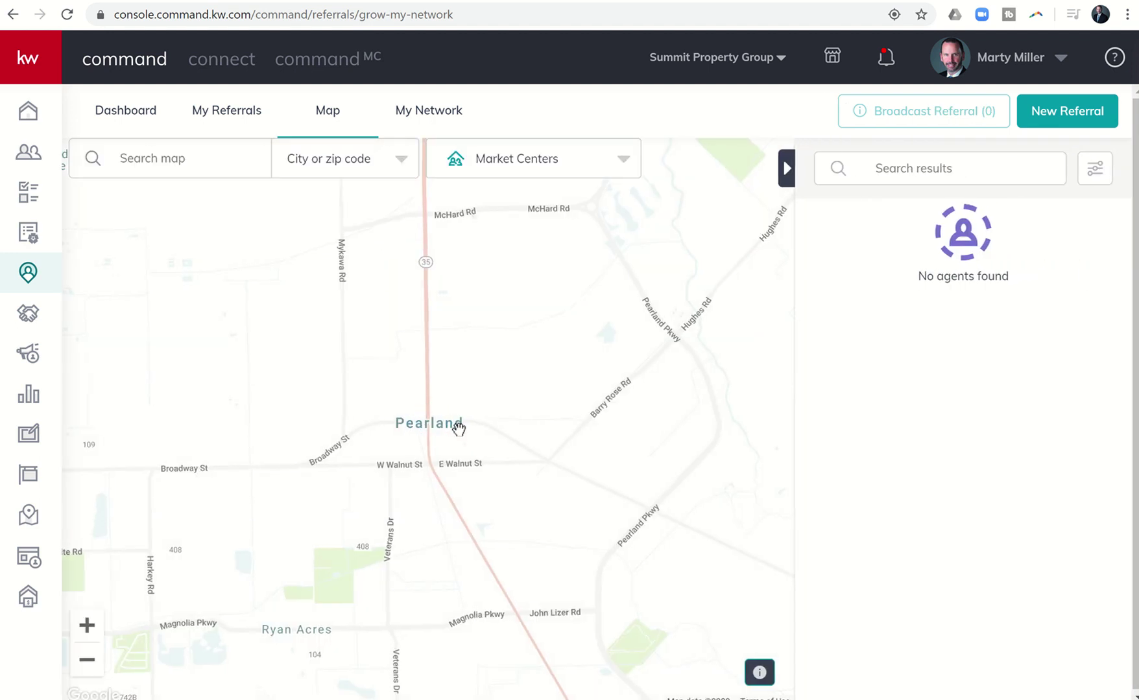
pyautogui.click(87, 625)
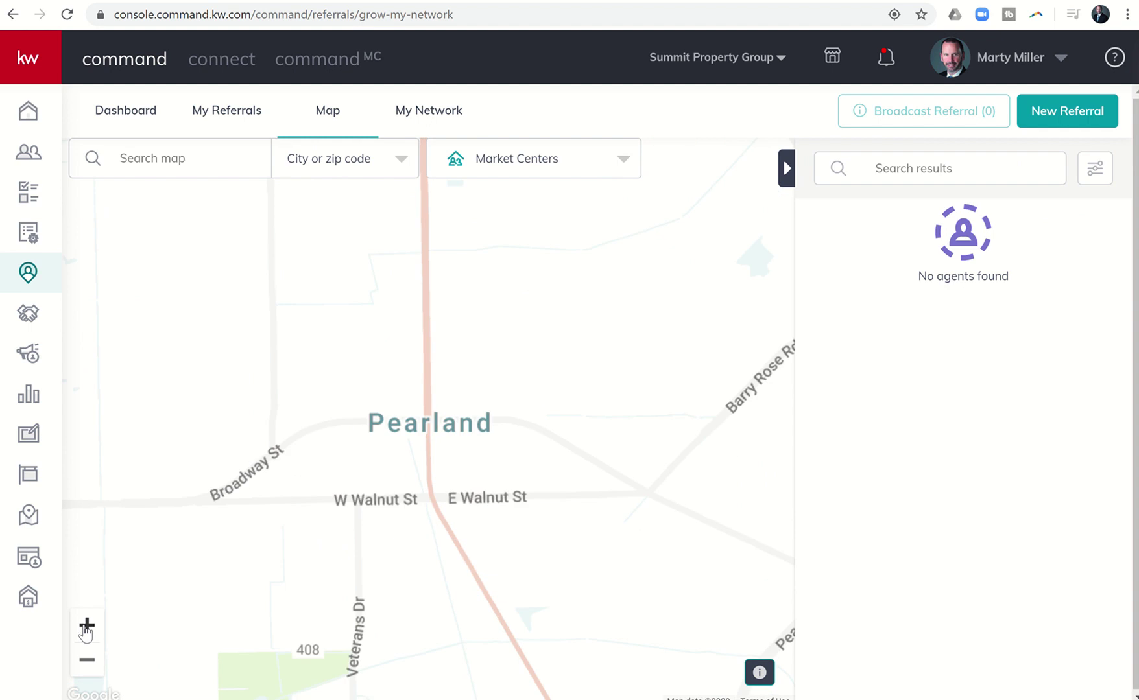
pyautogui.click(86, 662)
pyautogui.click(87, 663)
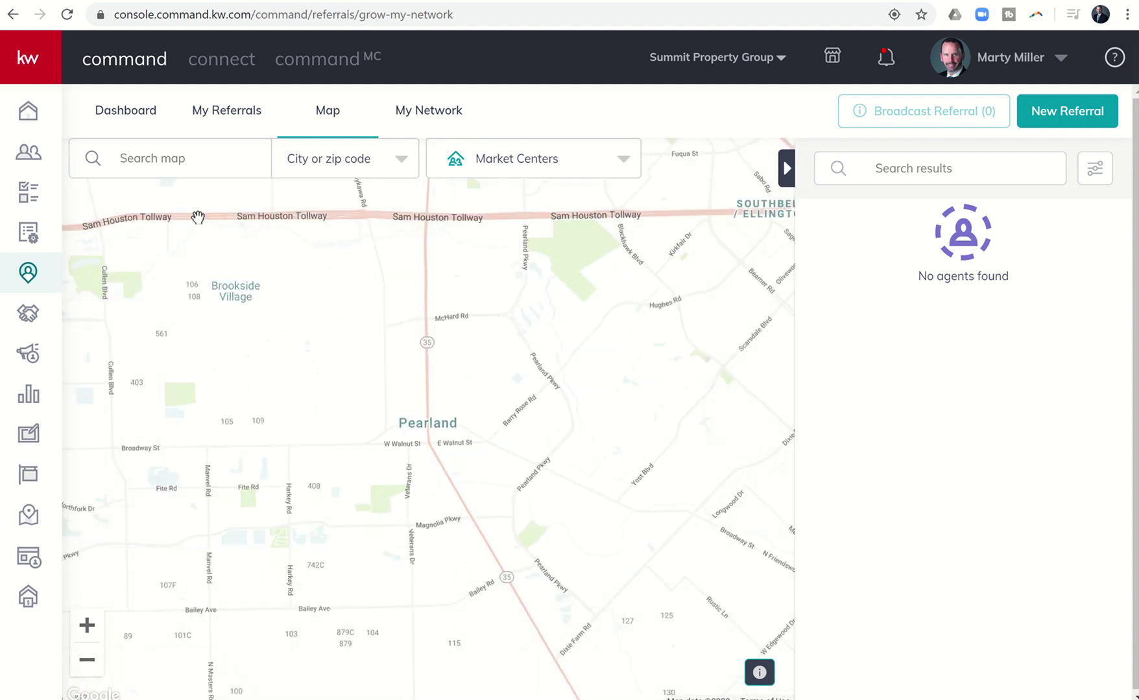
# - Go to Pearland, TX and select the market center east of Pearland, listing 208 agents
pyautogui.click(193, 166)
pyautogui.write('Pearland')
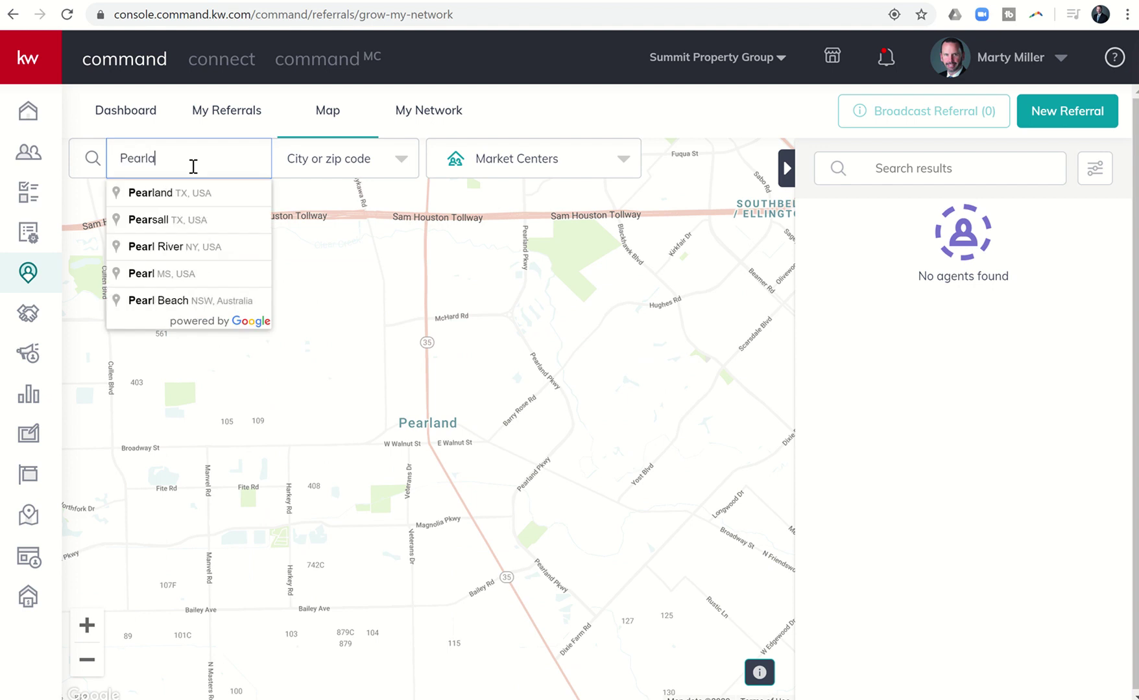
pyautogui.click(190, 192)
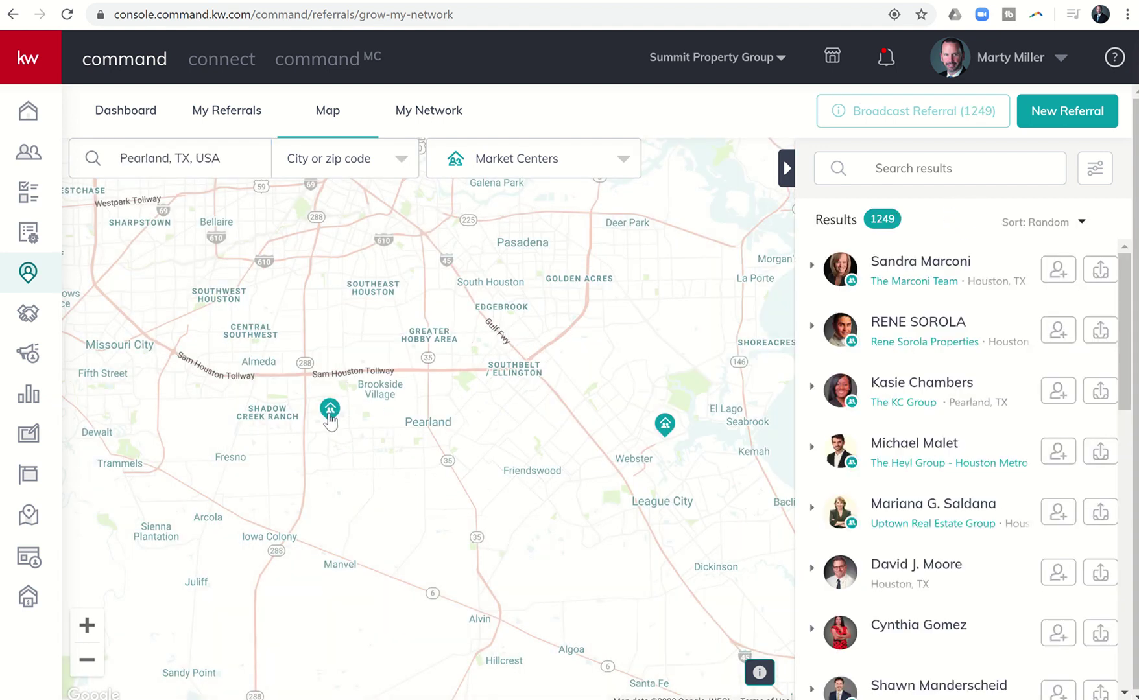
pyautogui.click(330, 414)
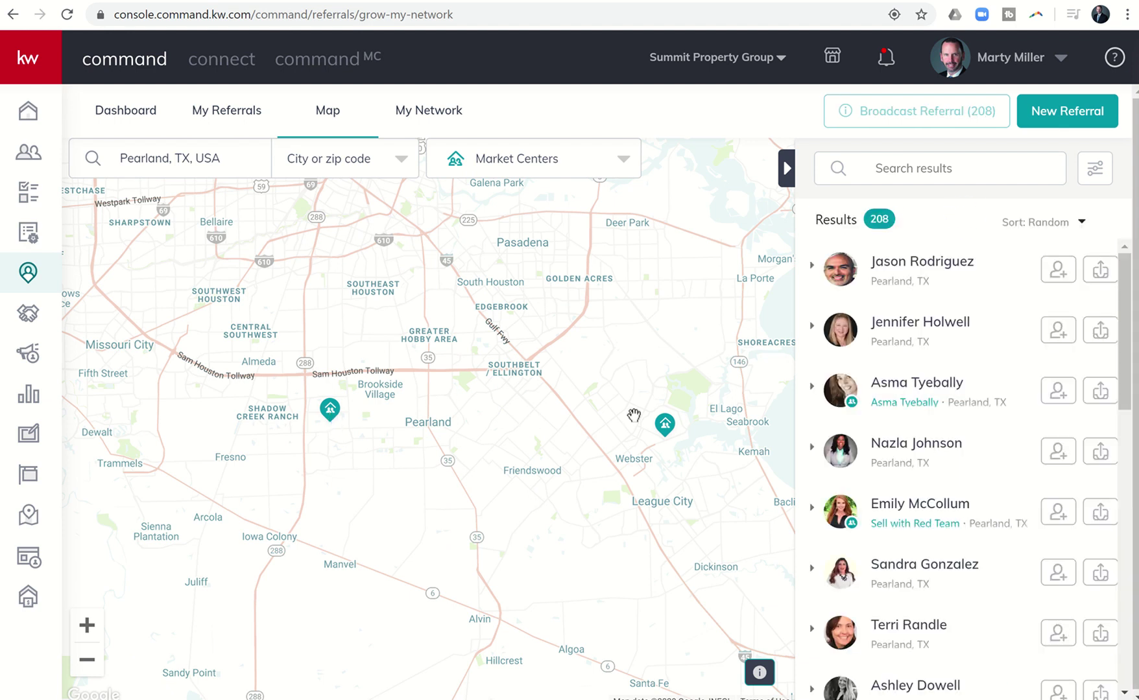
# - Reselect the Pearland market-center marker to reload its 208 agents, then scroll through them
pyautogui.click(665, 428)
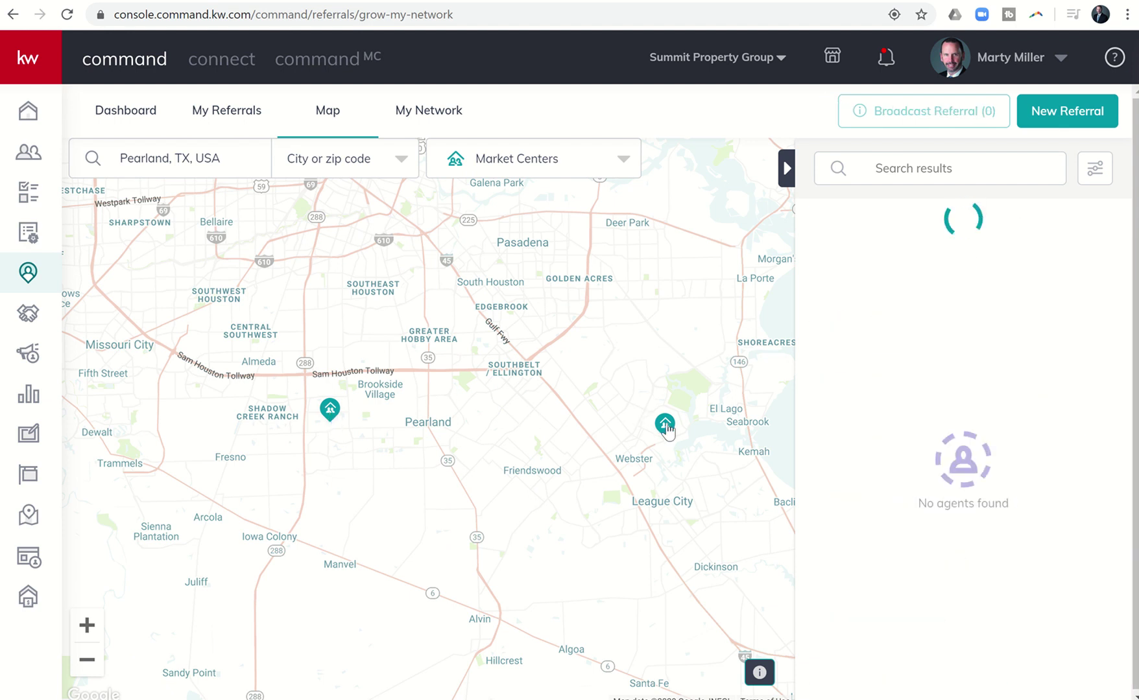
pyautogui.click(330, 415)
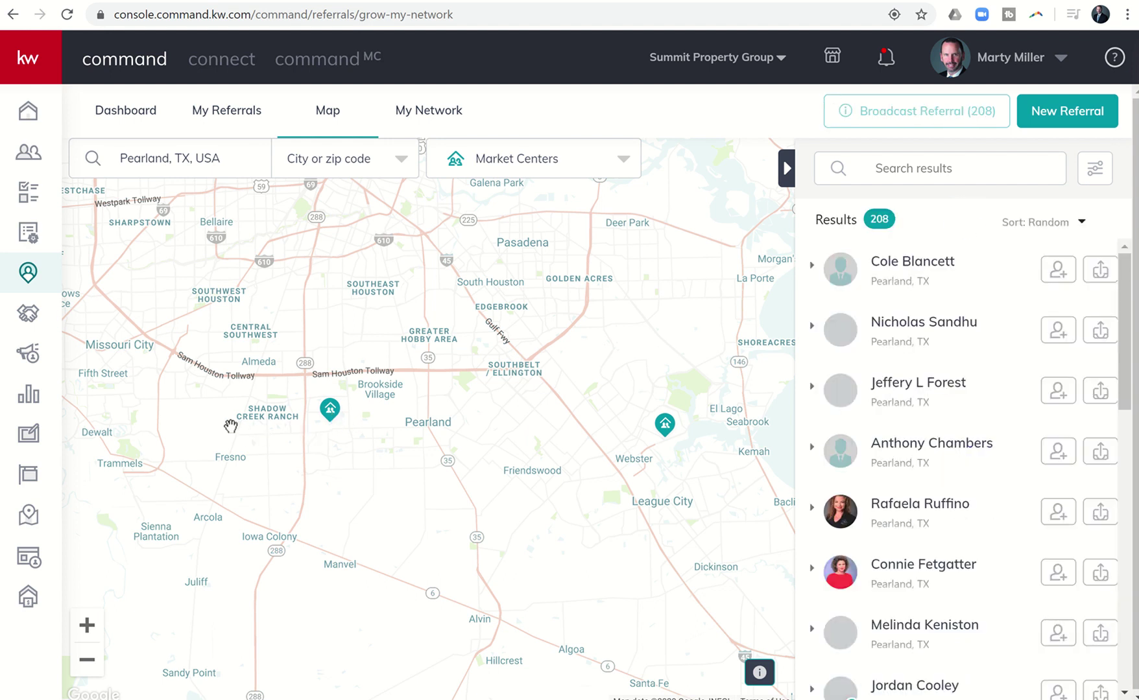
pyautogui.moveTo(454, 479); pyautogui.dragTo(603, 466)
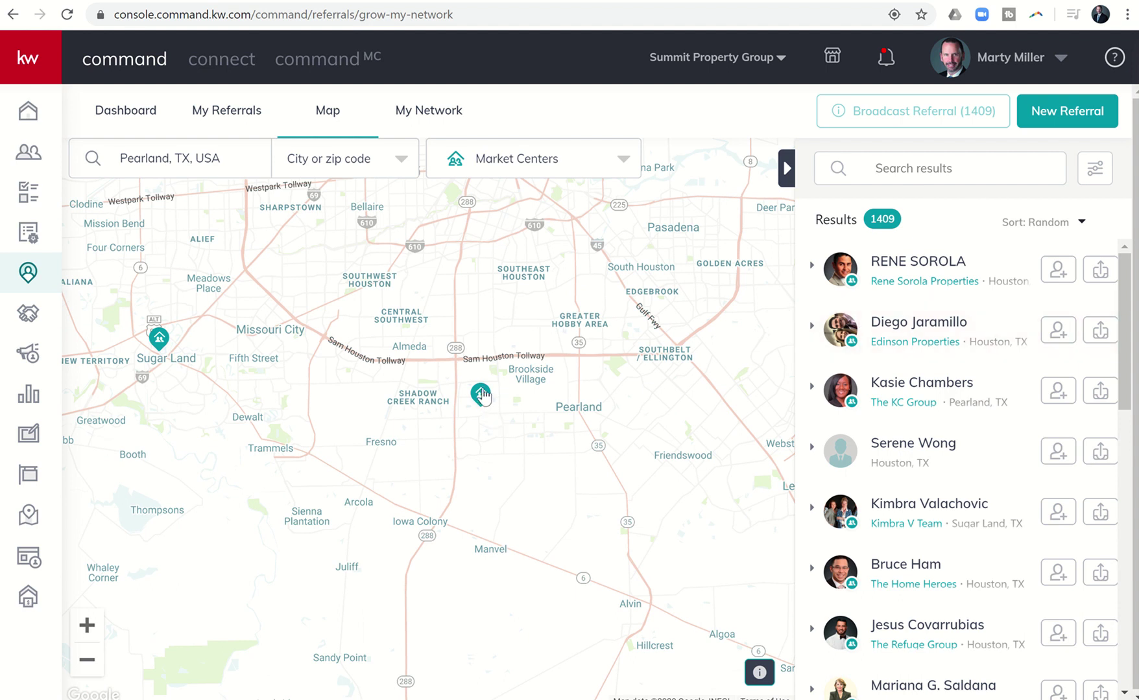
pyautogui.click(481, 394)
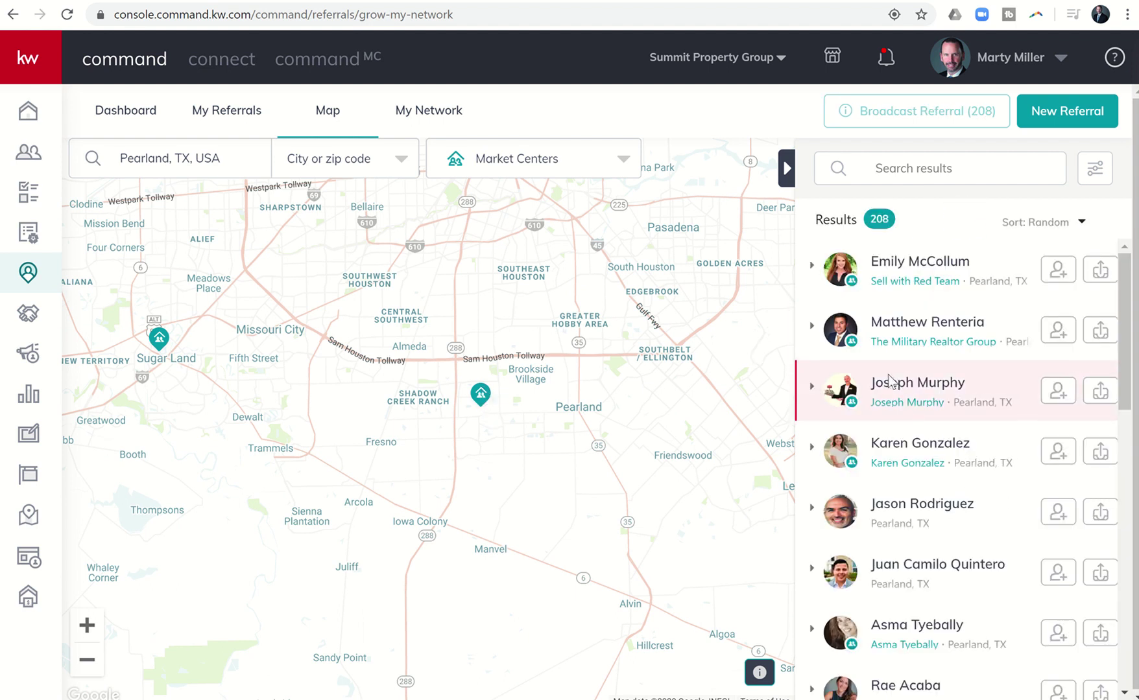
pyautogui.scroll(-3, 895, 389)
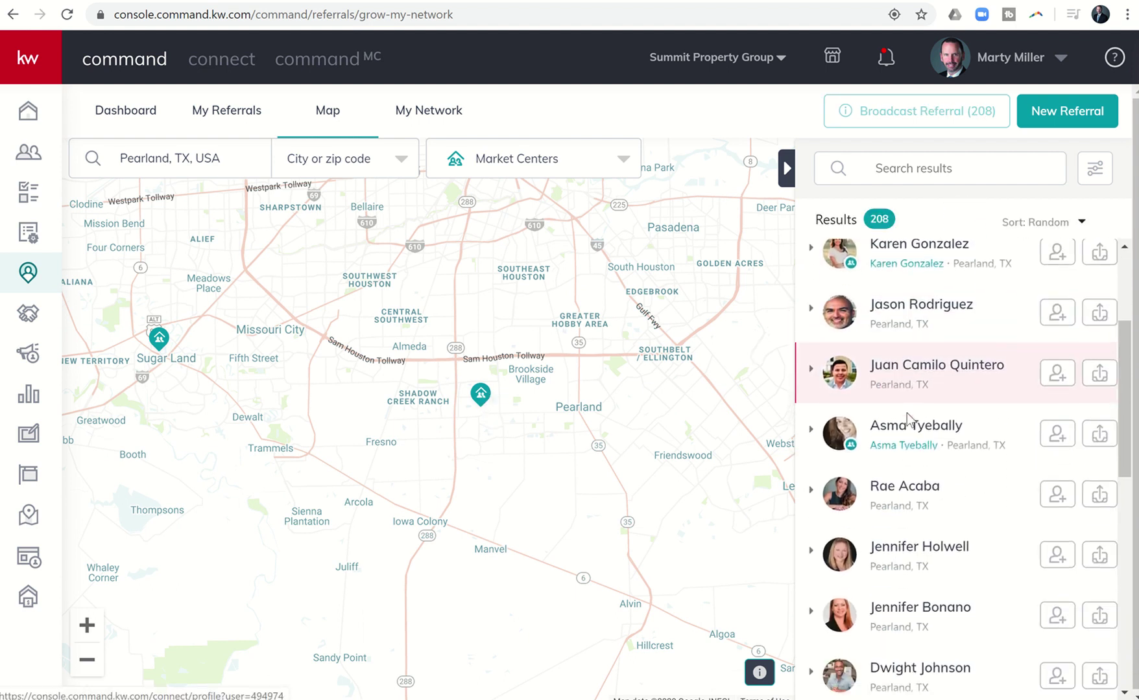
pyautogui.scroll(-3, 908, 419)
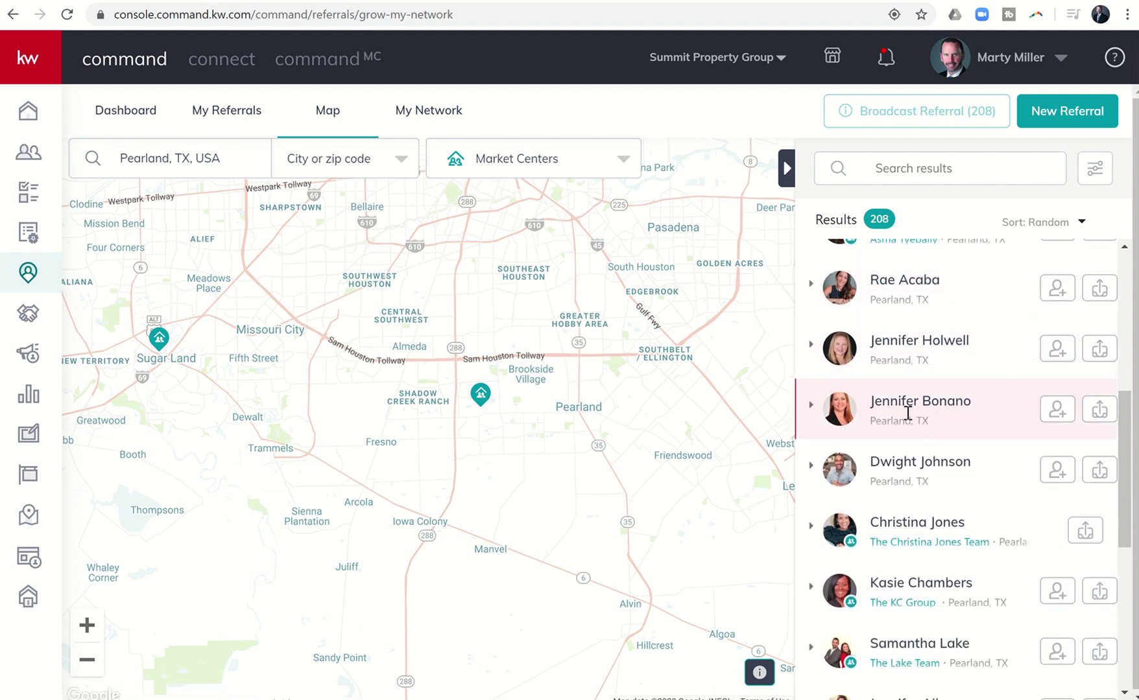
pyautogui.scroll(-4, 908, 413)
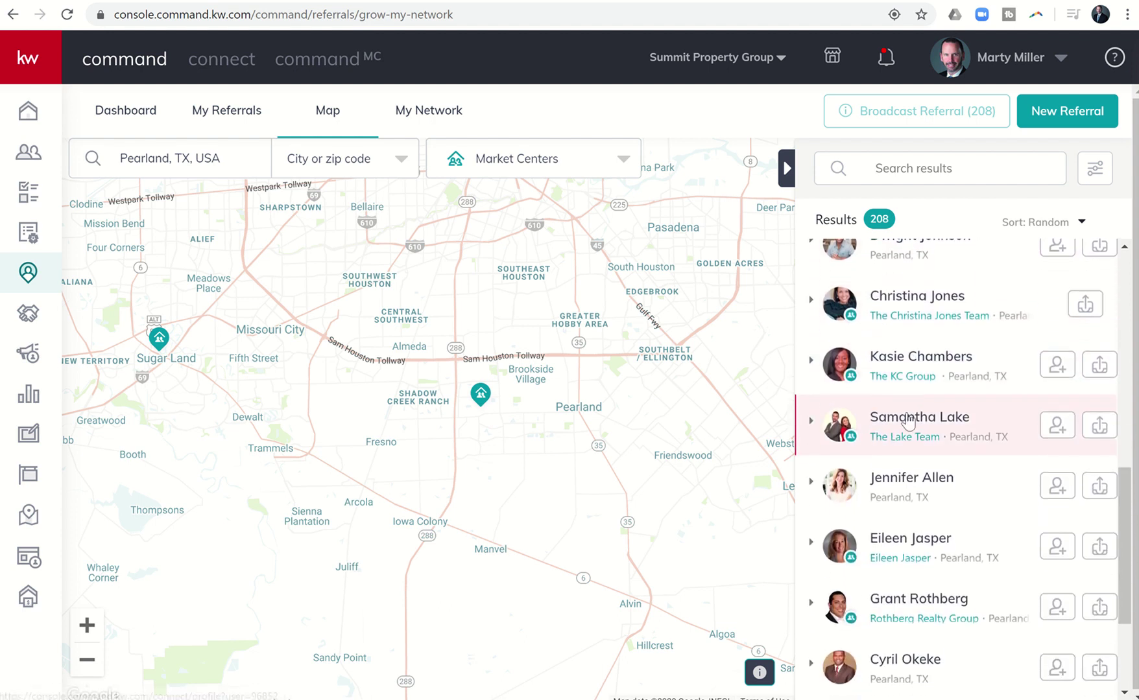
pyautogui.scroll(-2, 907, 420)
pyautogui.scroll(3, 909, 419)
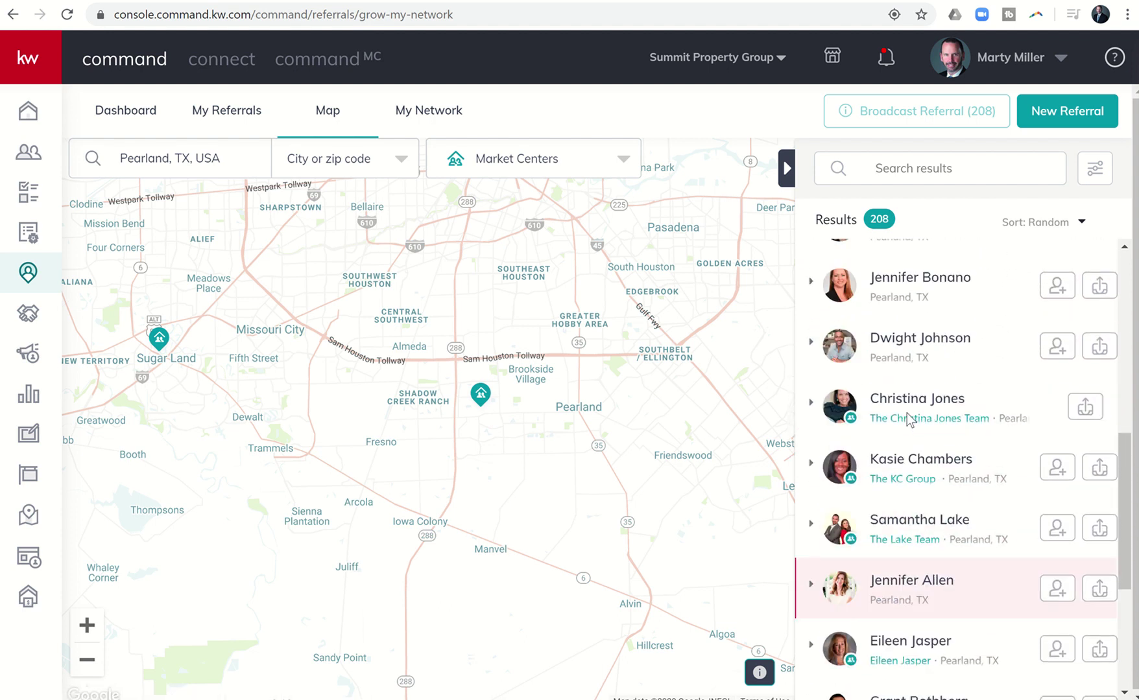
pyautogui.scroll(7, 909, 420)
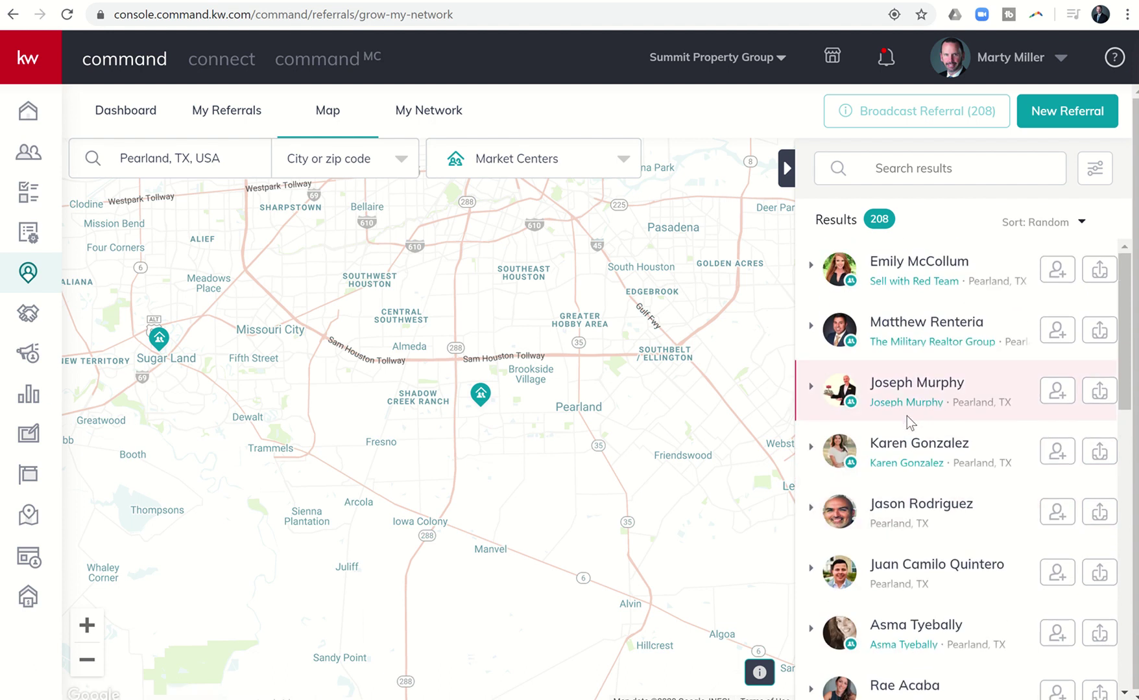
# - Send network invitations to each of the top five Pearland agents in the results
pyautogui.click(1057, 269)
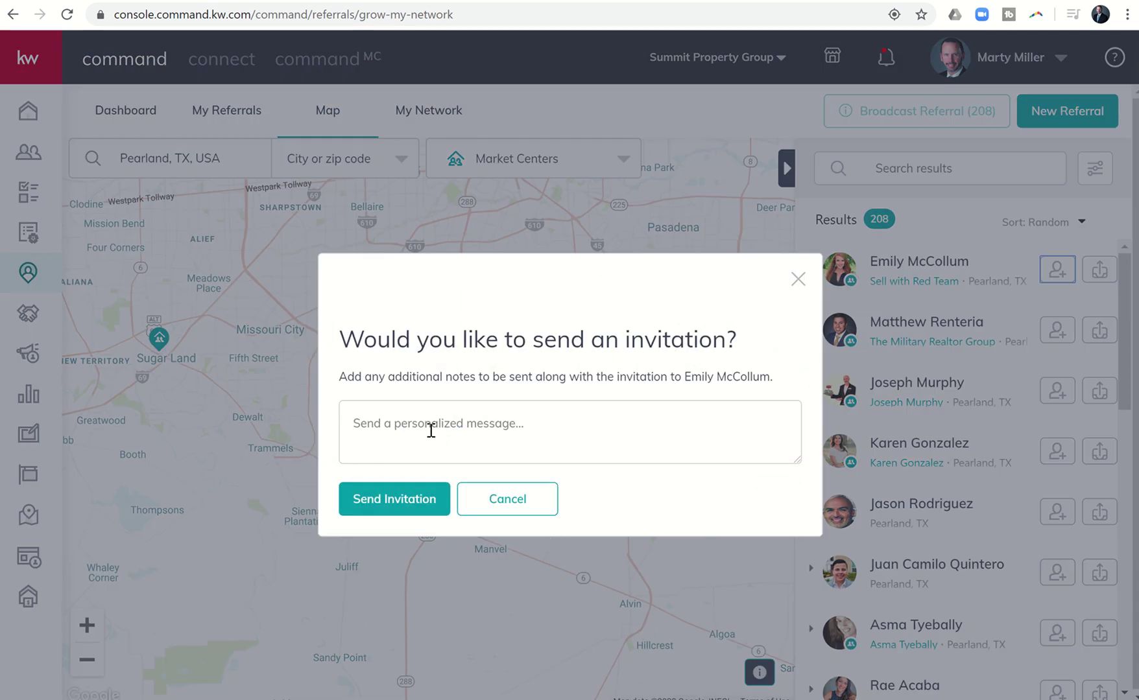
pyautogui.click(395, 498)
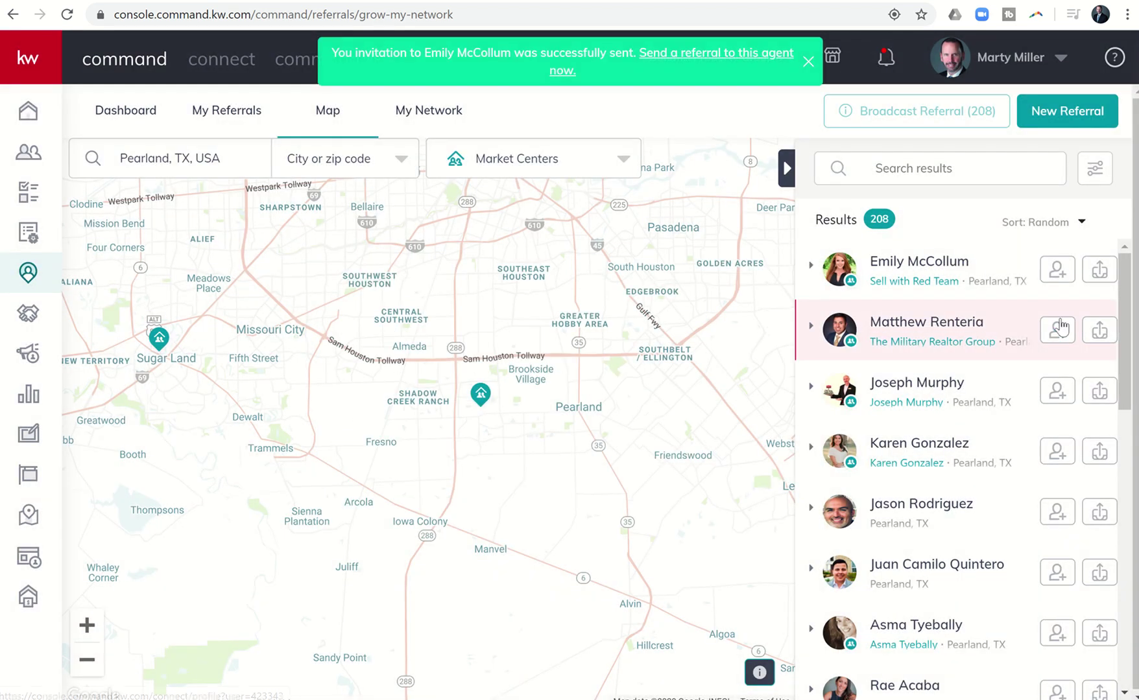
pyautogui.click(1057, 331)
pyautogui.click(418, 503)
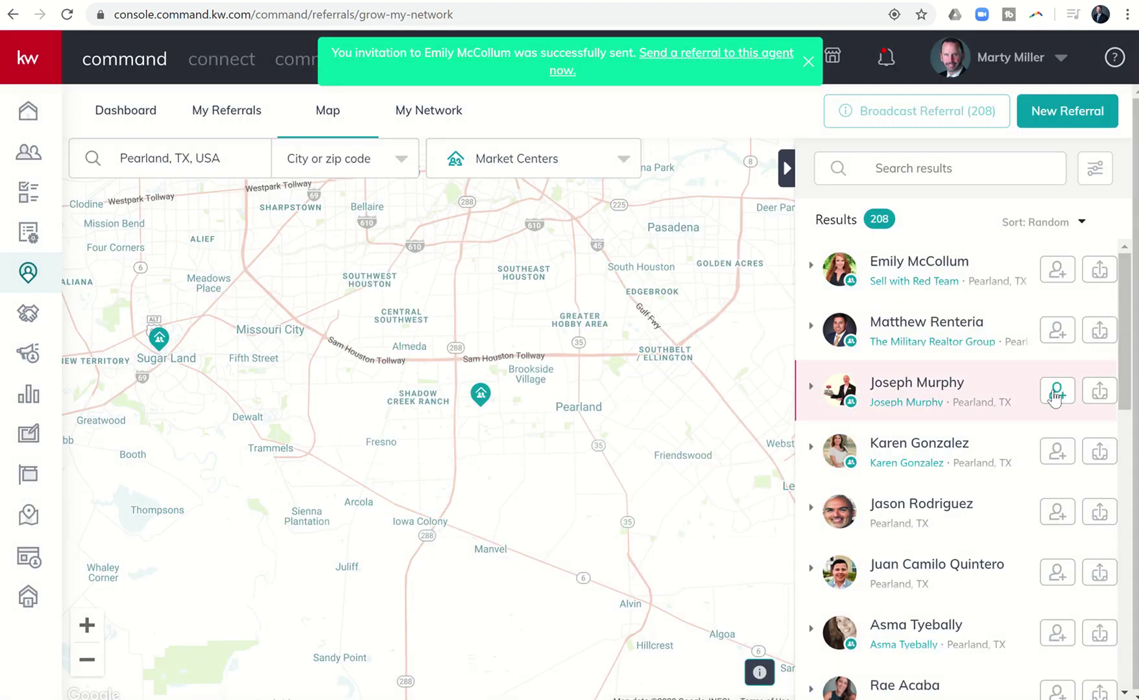
pyautogui.click(1043, 397)
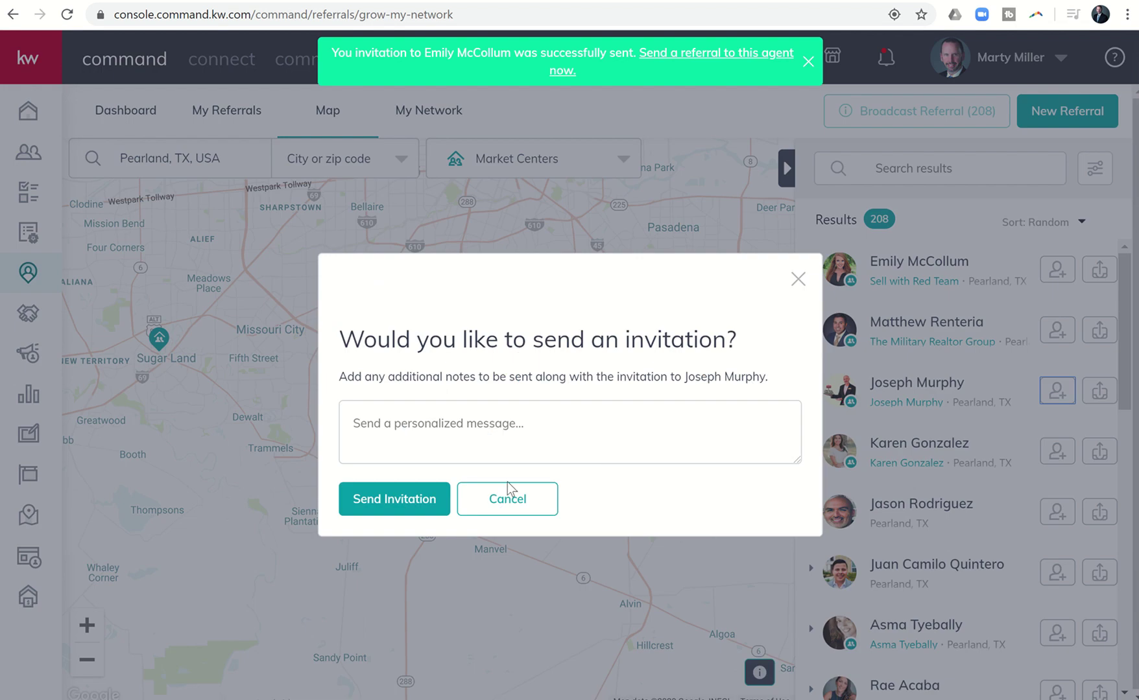
pyautogui.click(428, 500)
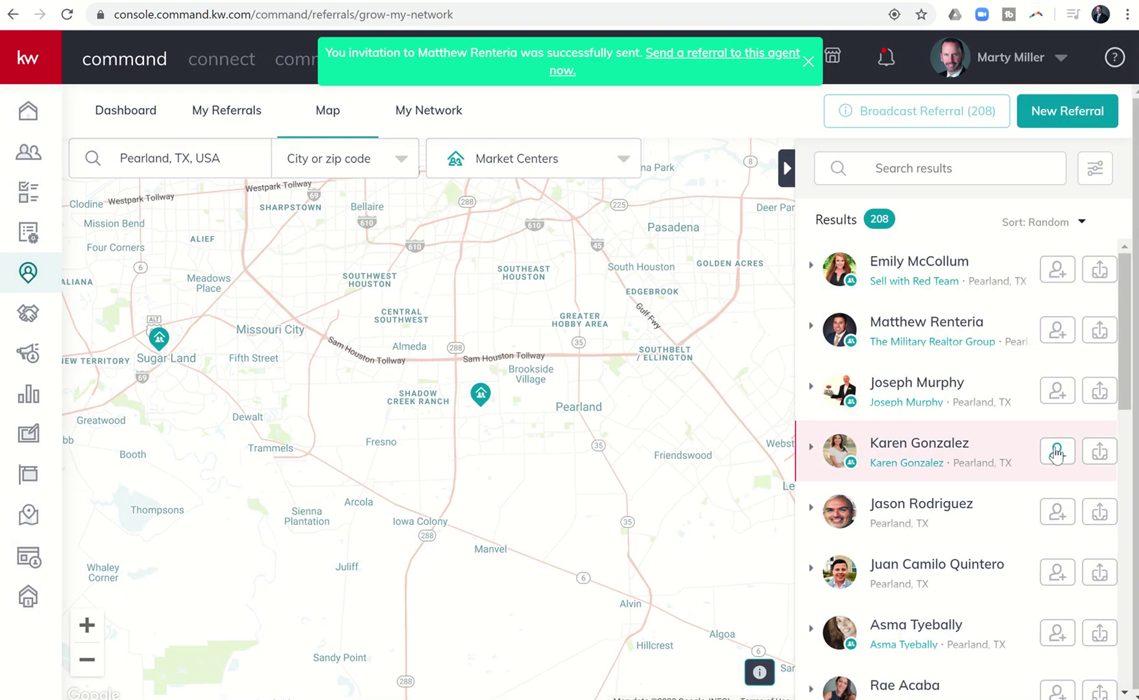
pyautogui.click(1055, 454)
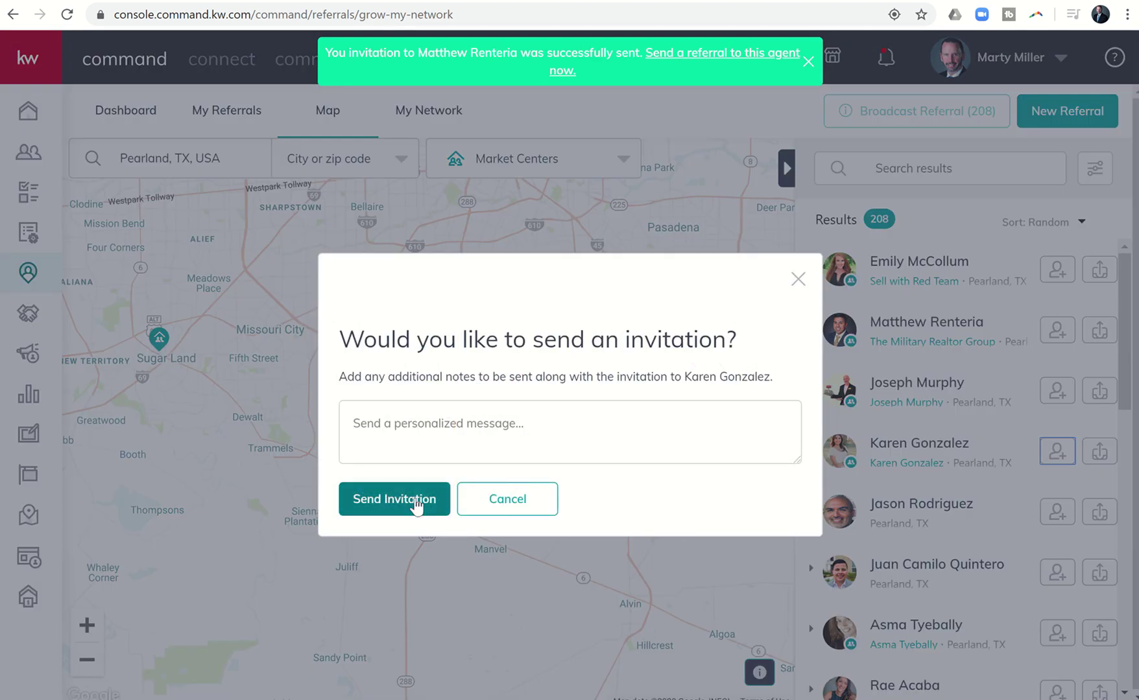
pyautogui.click(412, 498)
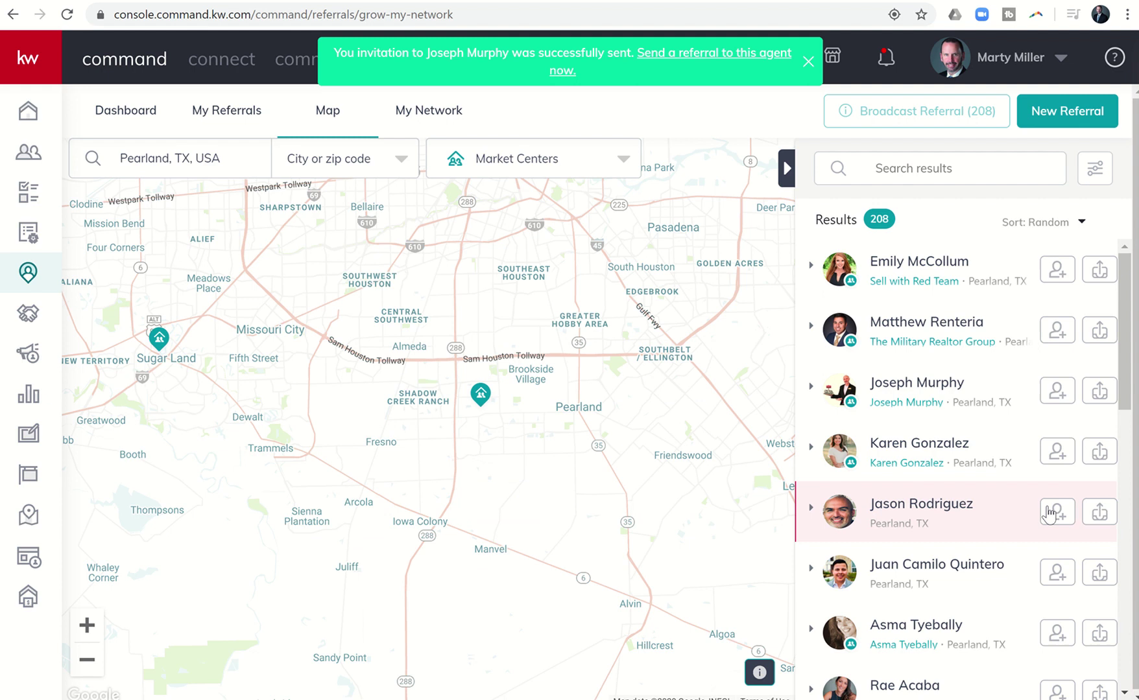
pyautogui.click(1055, 512)
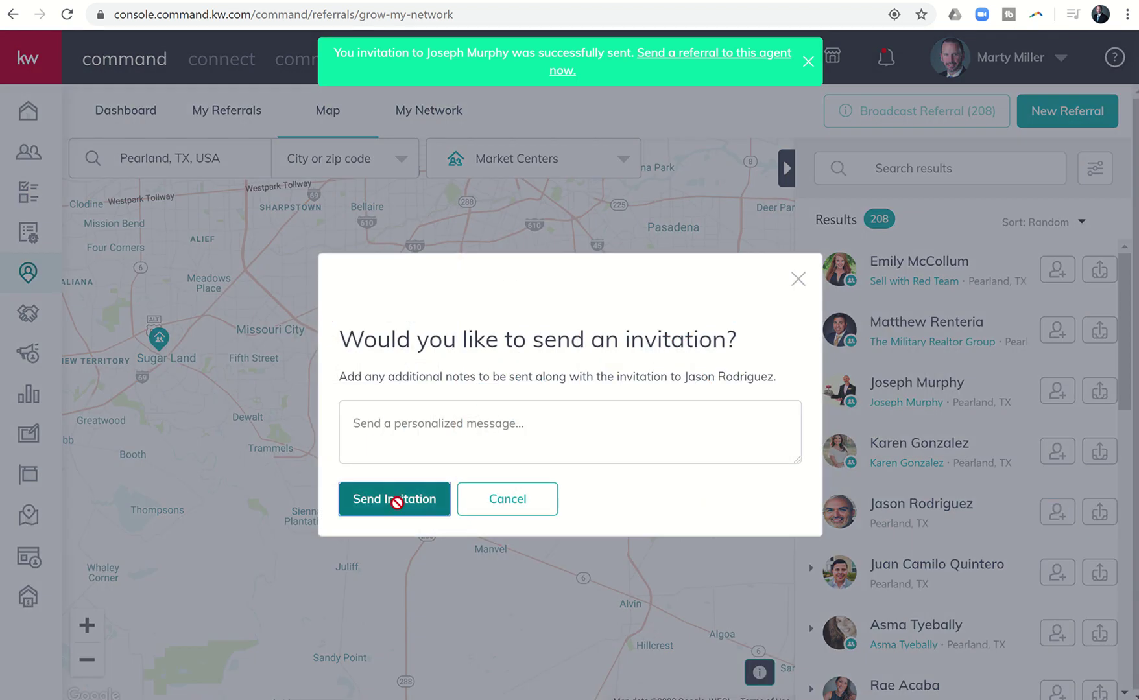
pyautogui.click(396, 500)
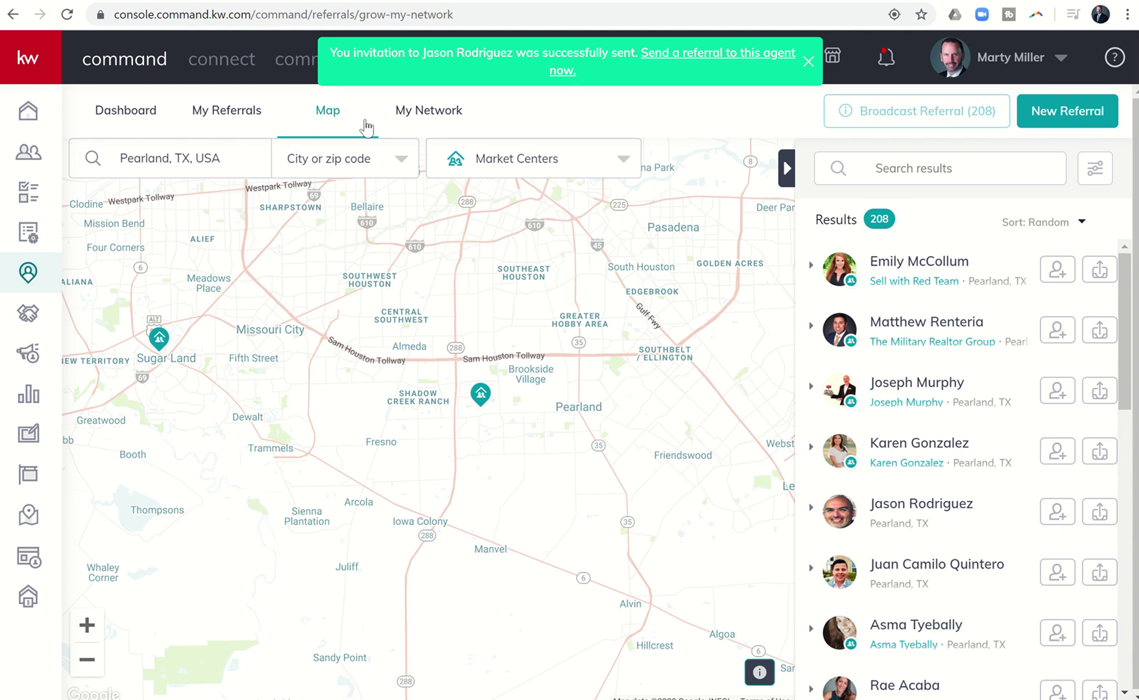
# - Switch the map layer from Market Centers to Referral Patterns
pyautogui.click(475, 166)
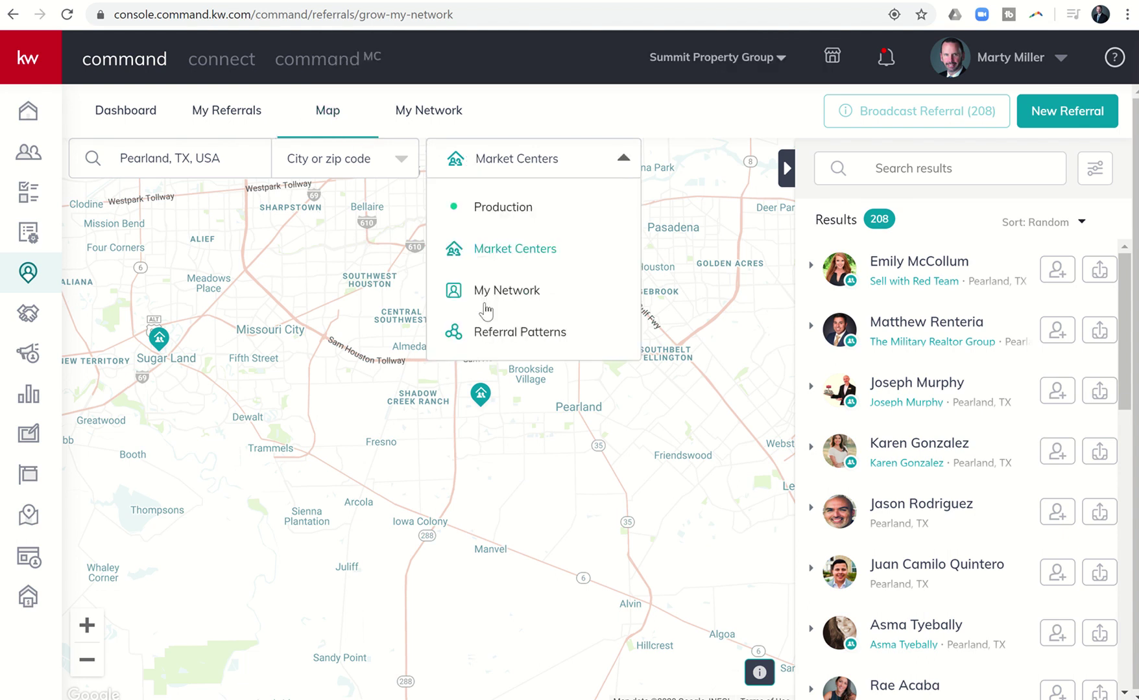
pyautogui.click(486, 338)
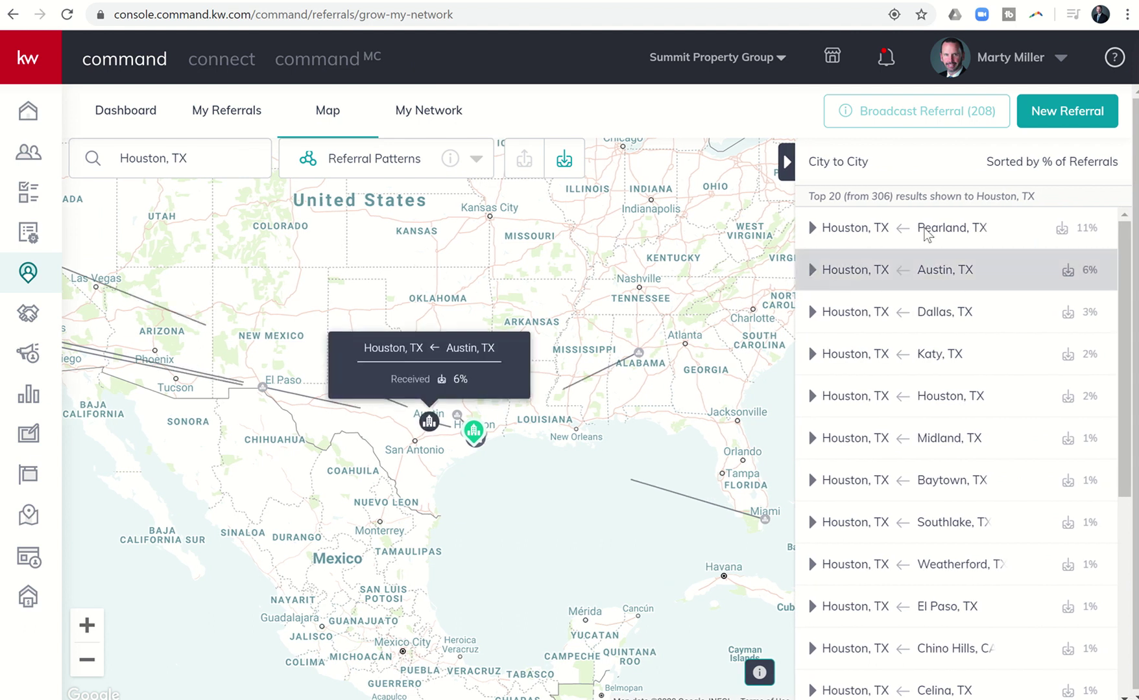
pyautogui.moveTo(947, 230)
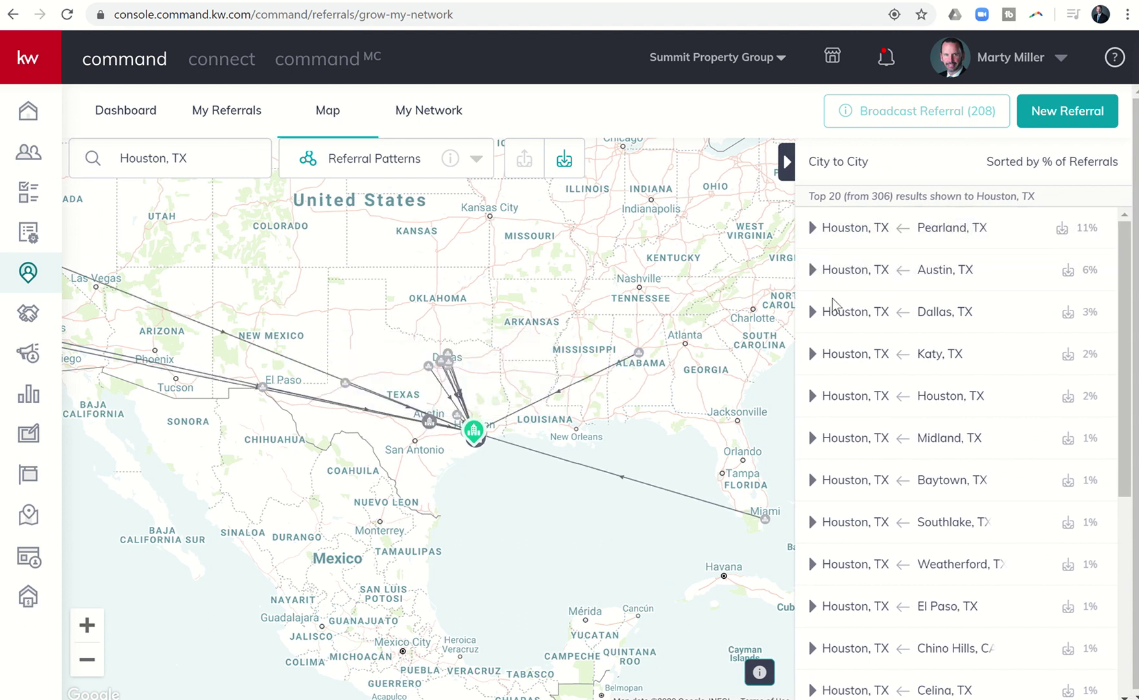
# - Replace Houston with Katy, TX as the location and dismiss the calendar reminder
pyautogui.click(205, 170)
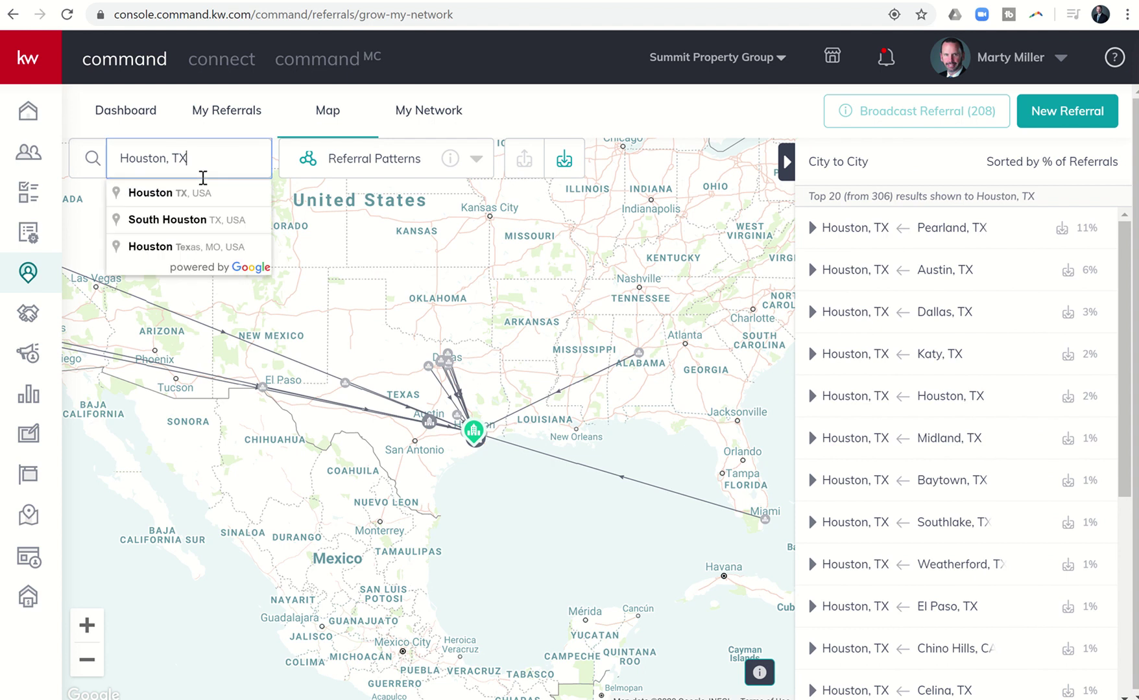
pyautogui.hotkey('ctrl', 'a')
pyautogui.write('Katy')
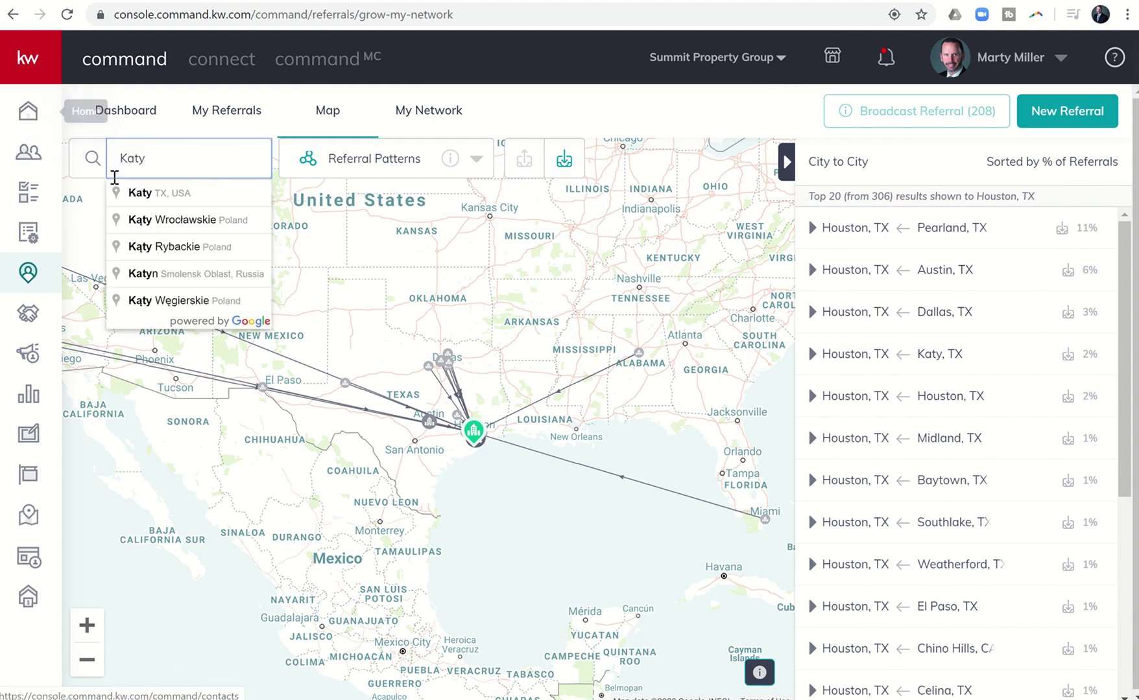
pyautogui.click(136, 191)
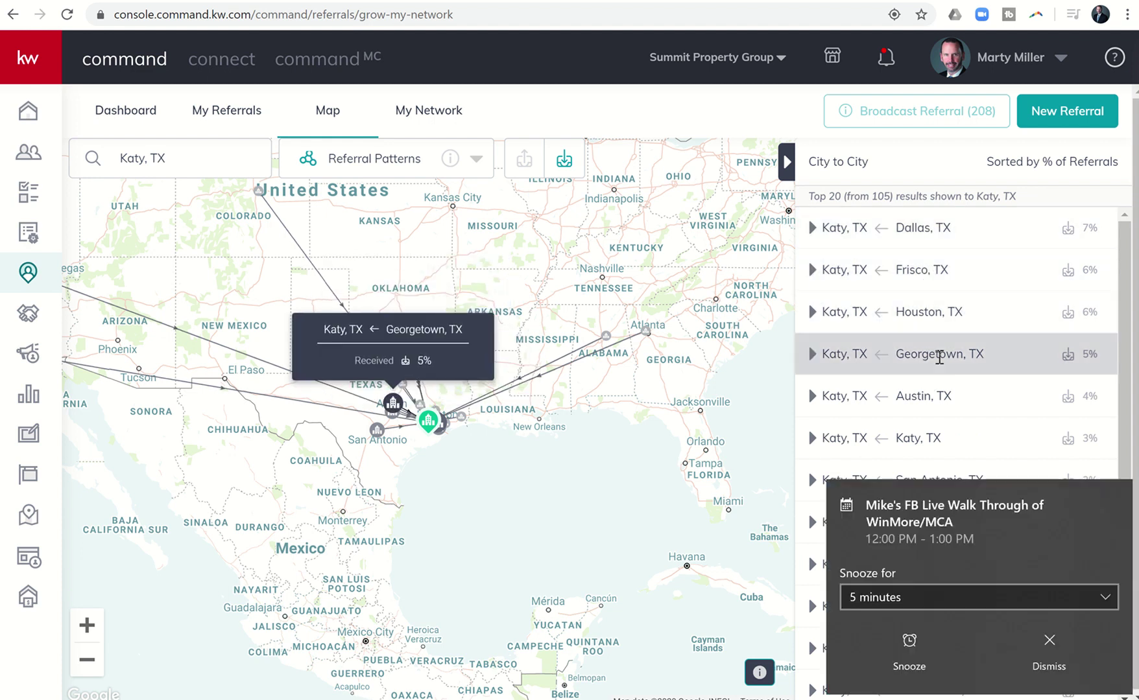
pyautogui.click(1049, 641)
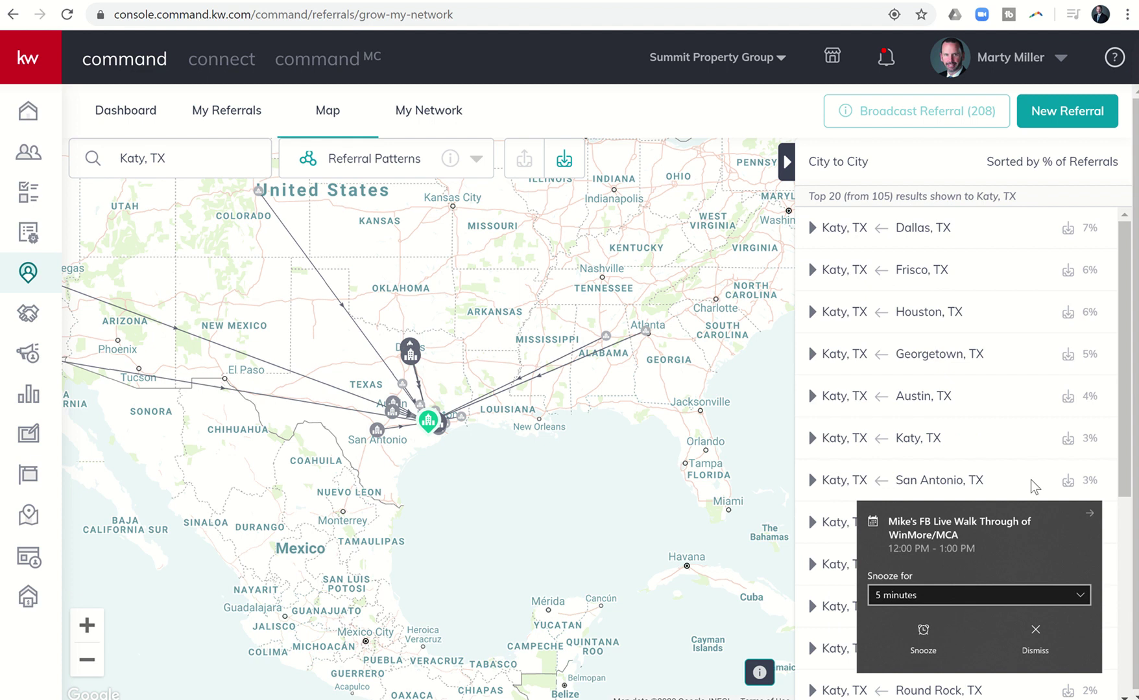